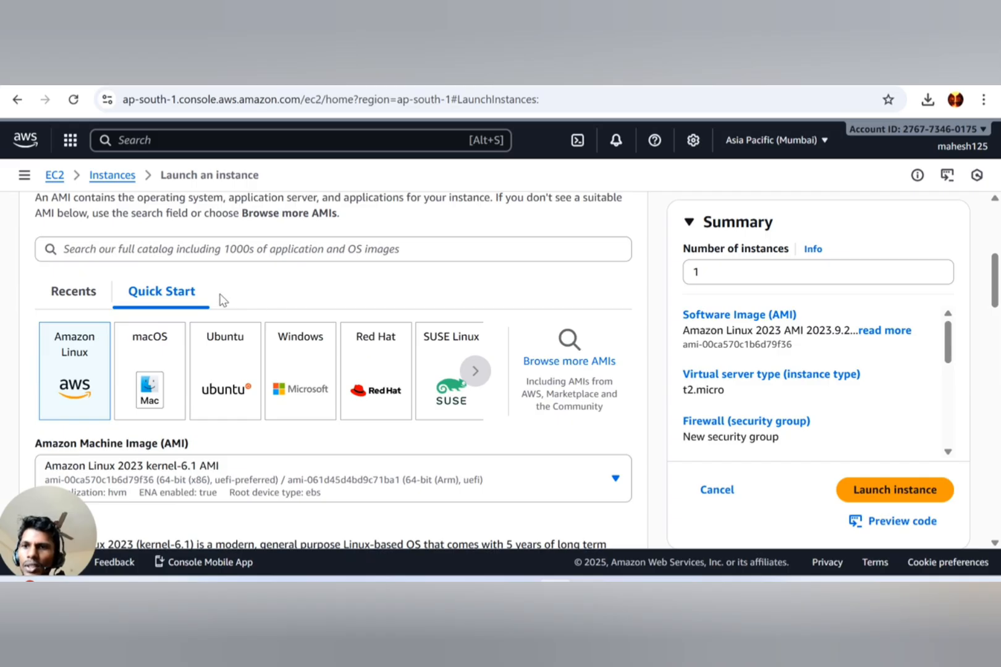
Choose the Windows quick-start image, Microsoft Windows Server 2025 Base, for the new instance
scroll(301, 288, down, 1)
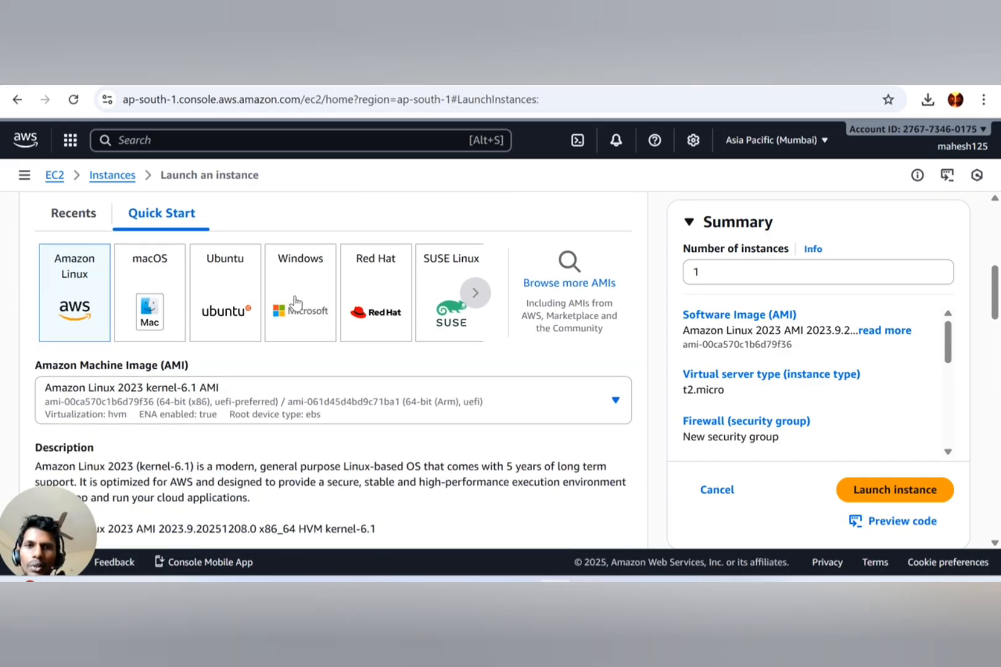
click(294, 298)
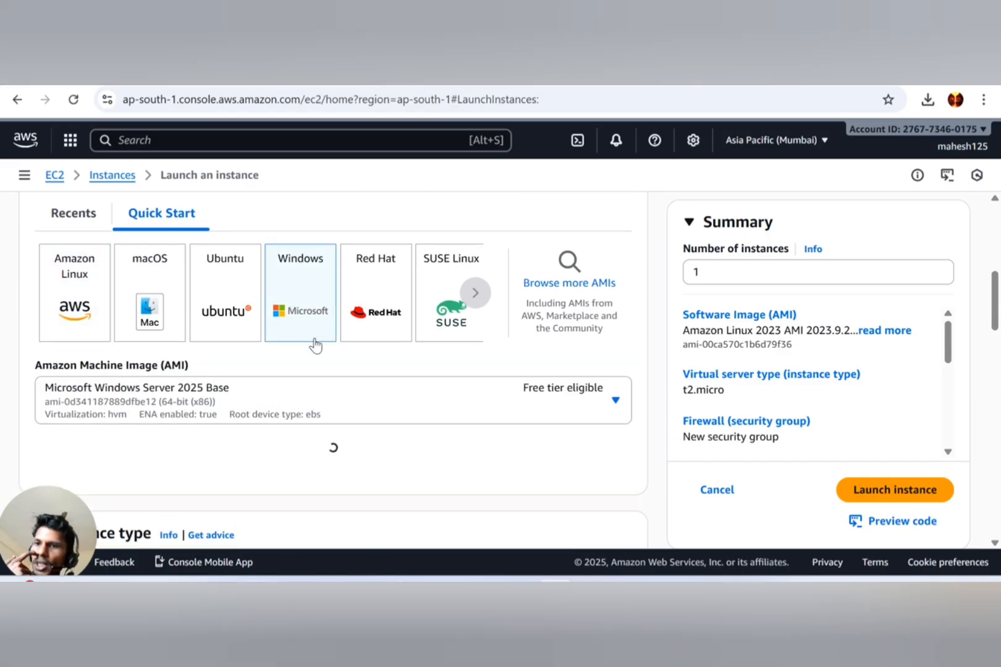
scroll(371, 374, down, 3)
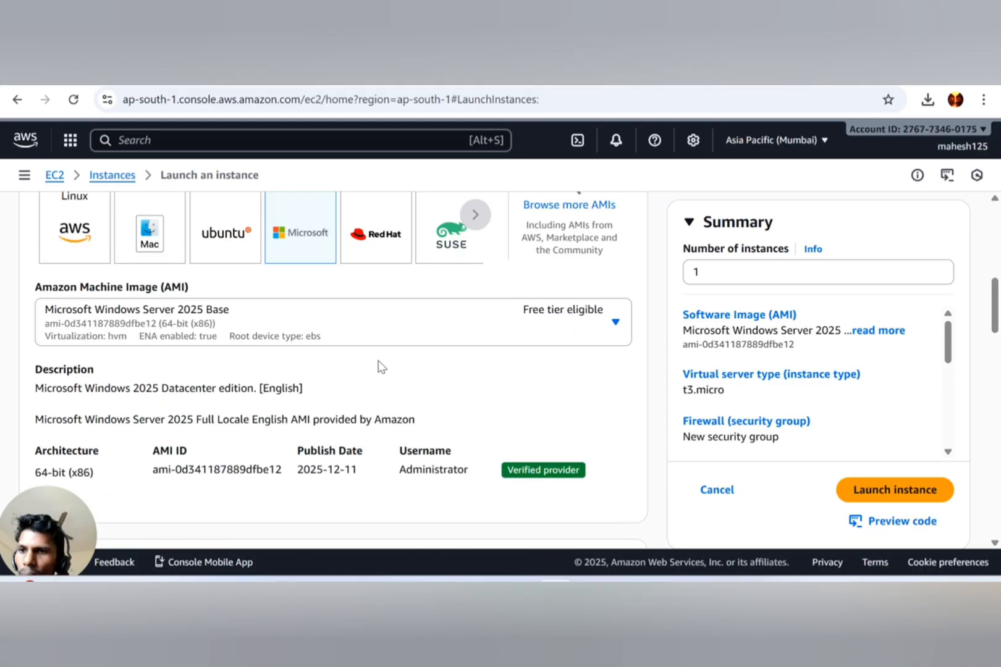
scroll(319, 377, down, 2)
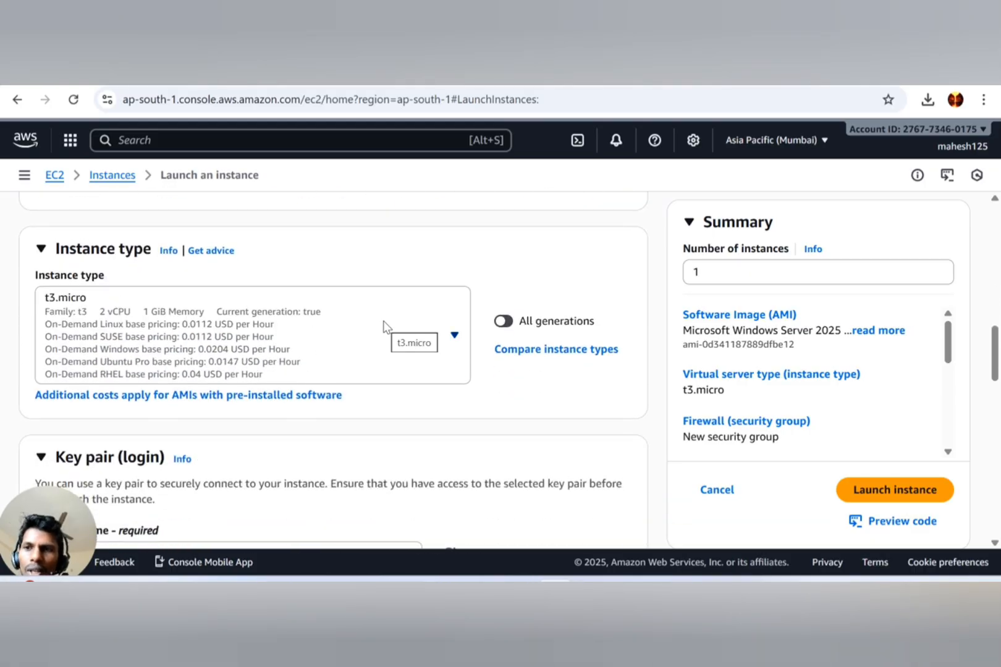
Open the instance type comparison and examine the available types with their vCPUs, memory and network performance
click(433, 334)
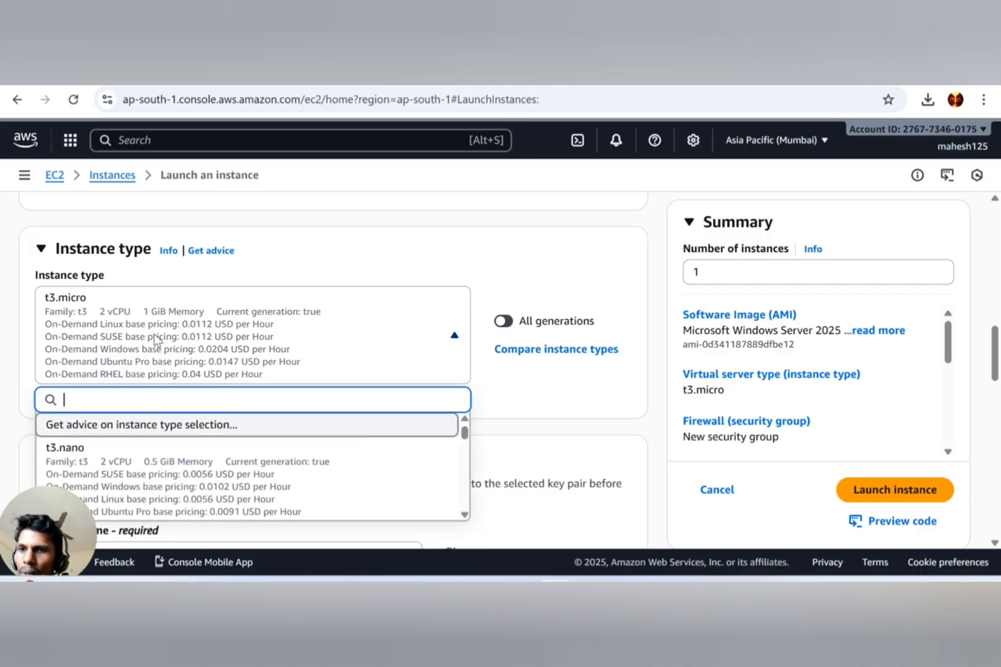
click(561, 351)
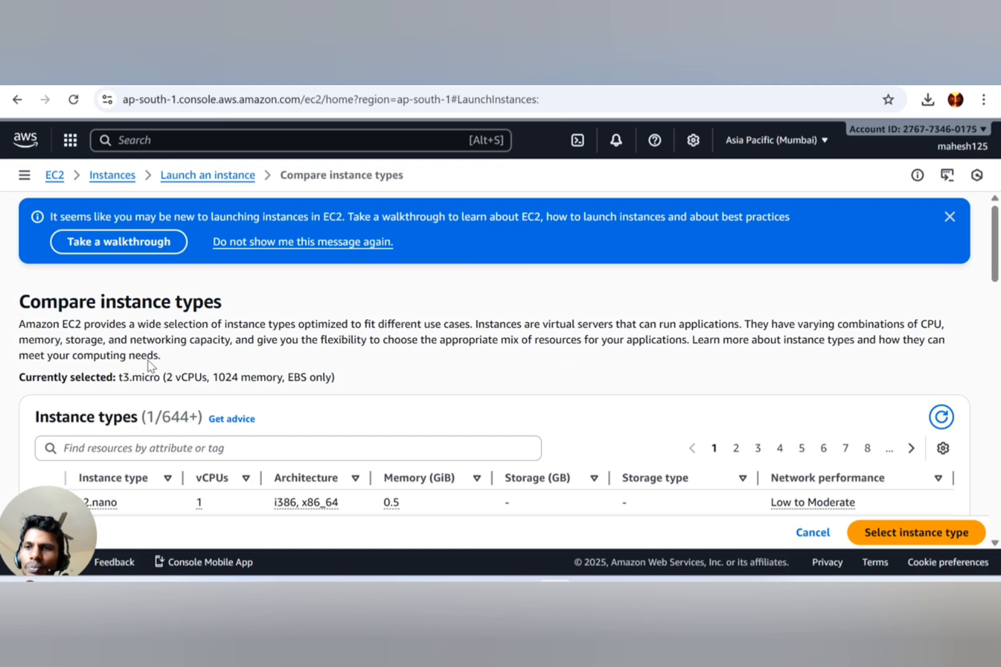
scroll(65, 359, down, 3)
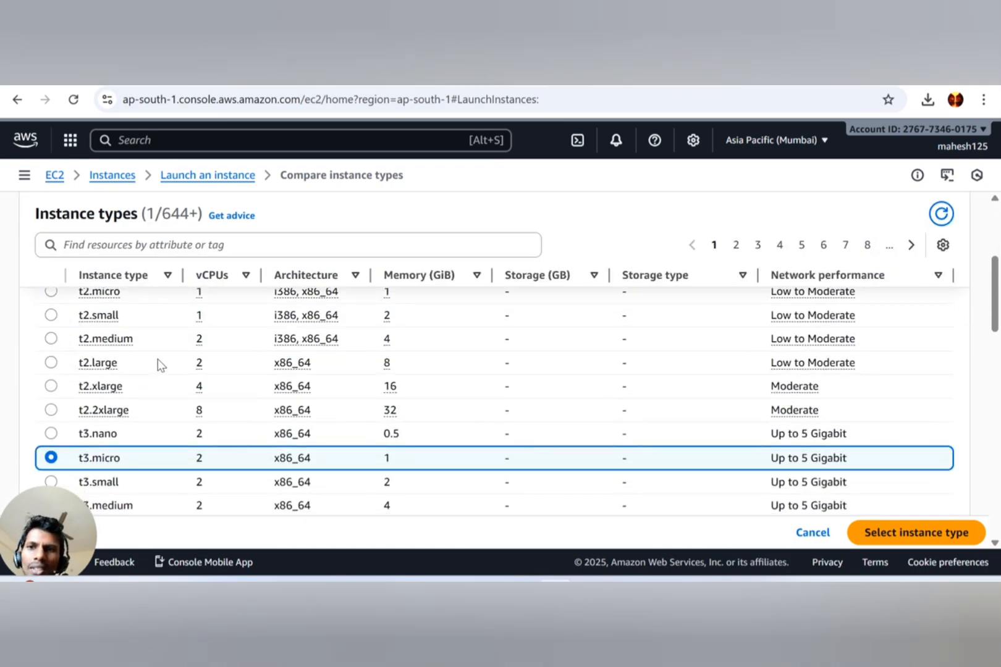
scroll(130, 402, up, 3)
scroll(123, 431, down, 3)
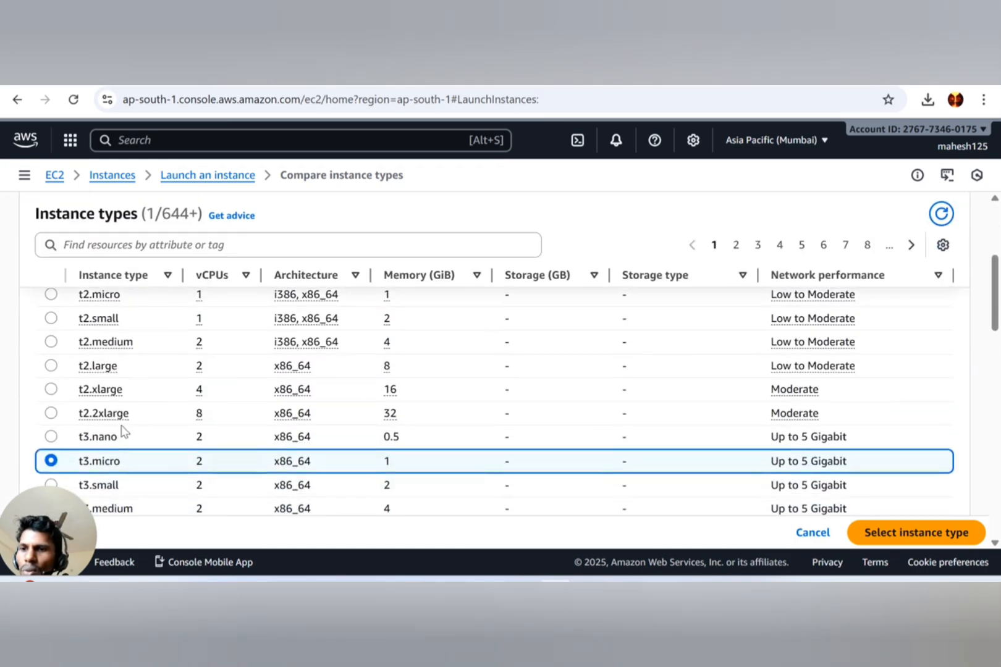
scroll(92, 444, down, 3)
scroll(83, 461, down, 1)
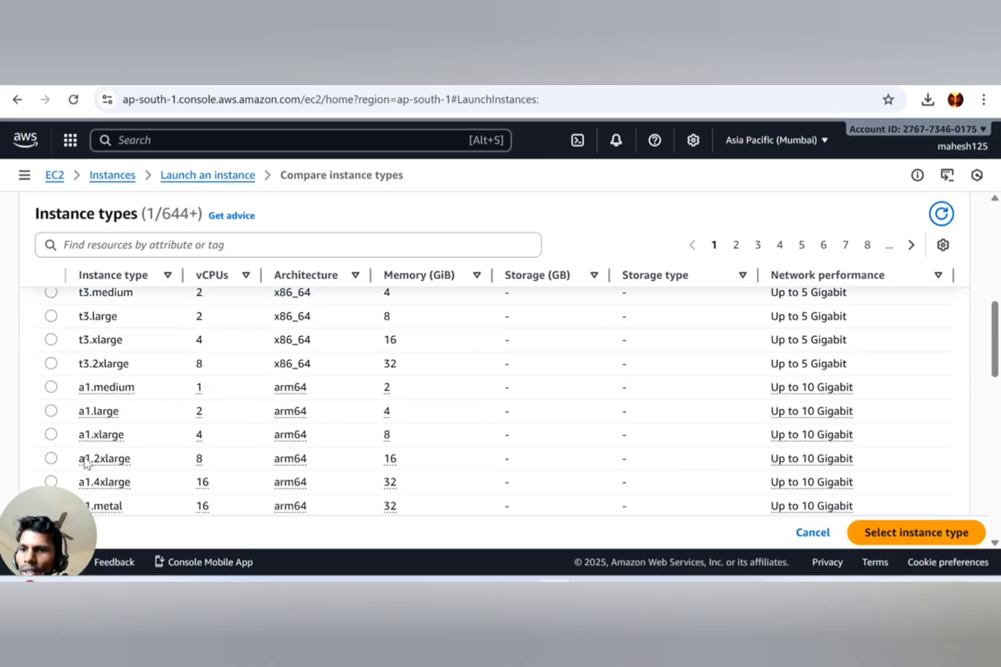
scroll(87, 458, down, 5)
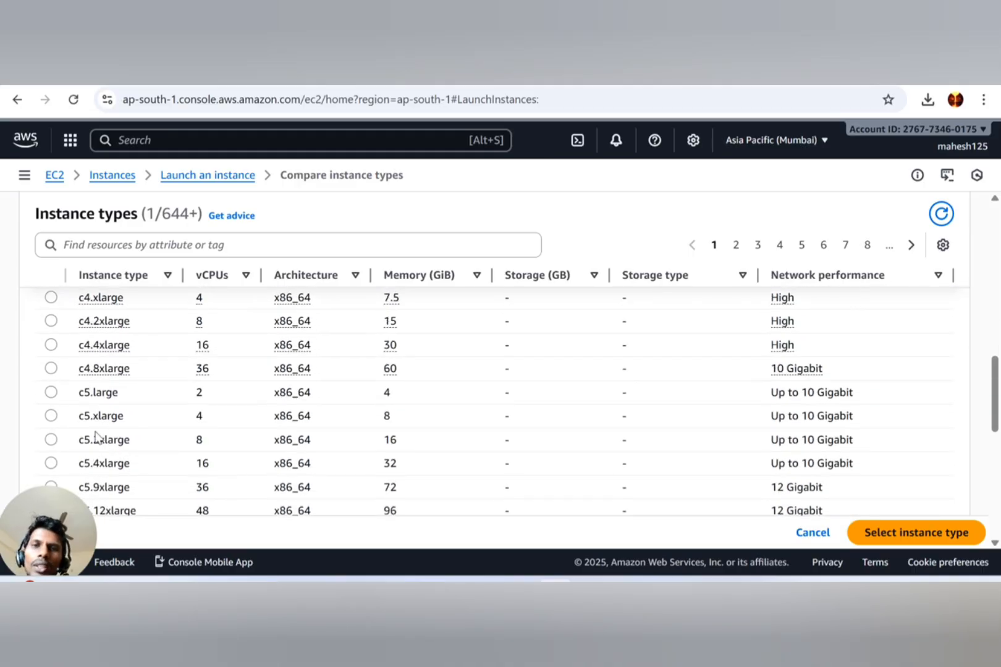
scroll(95, 436, up, 10)
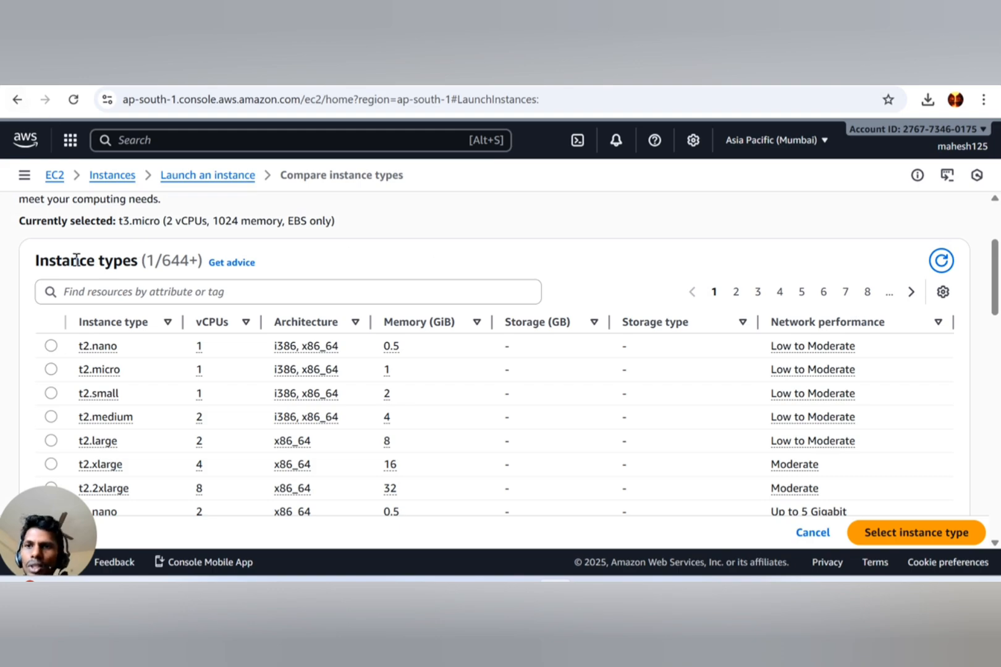
Leave the comparison, return to the instance launch form and name the instance windows-instance
click(124, 177)
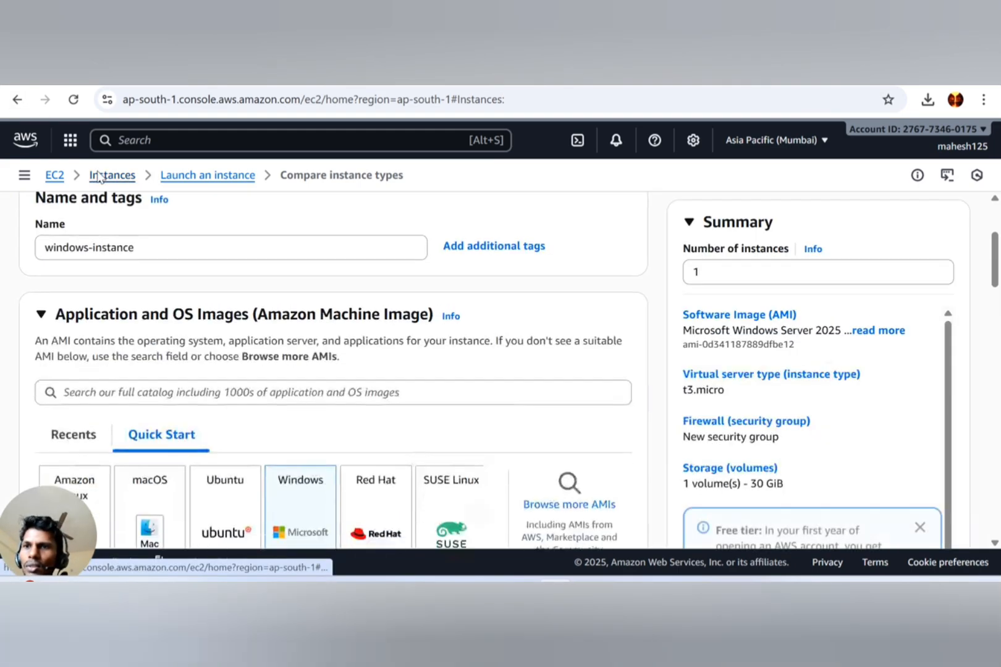
click(17, 99)
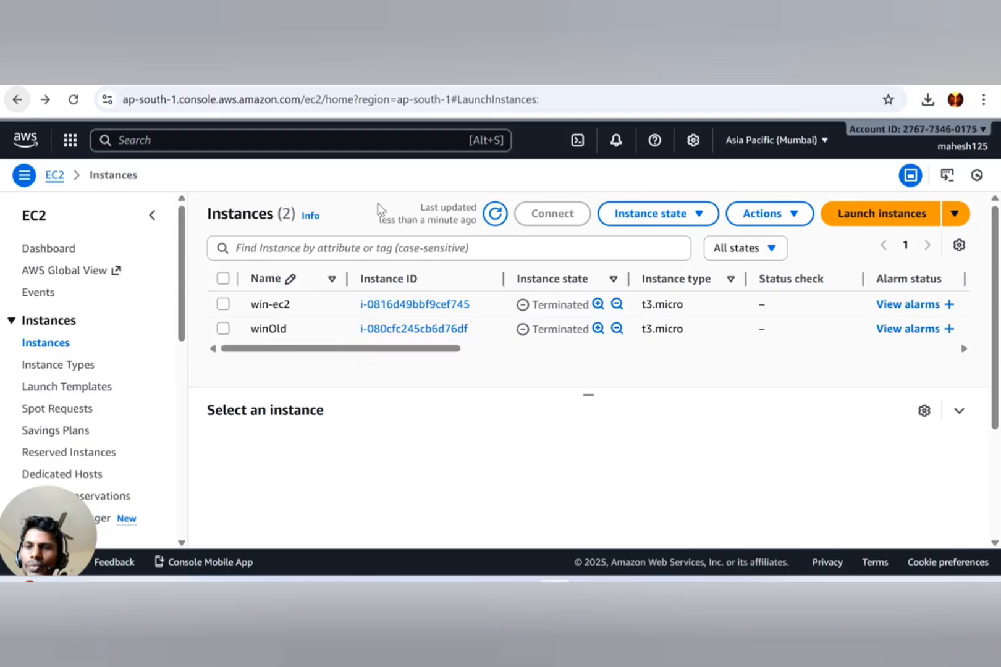
scroll(176, 262, down, 2)
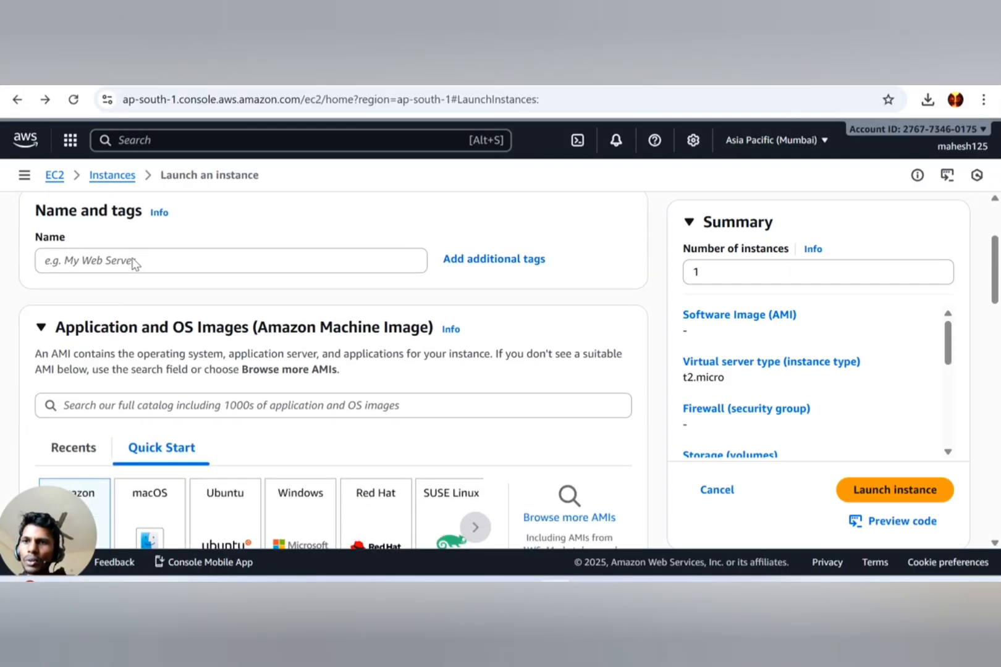
click(131, 263)
text(windows-instance)
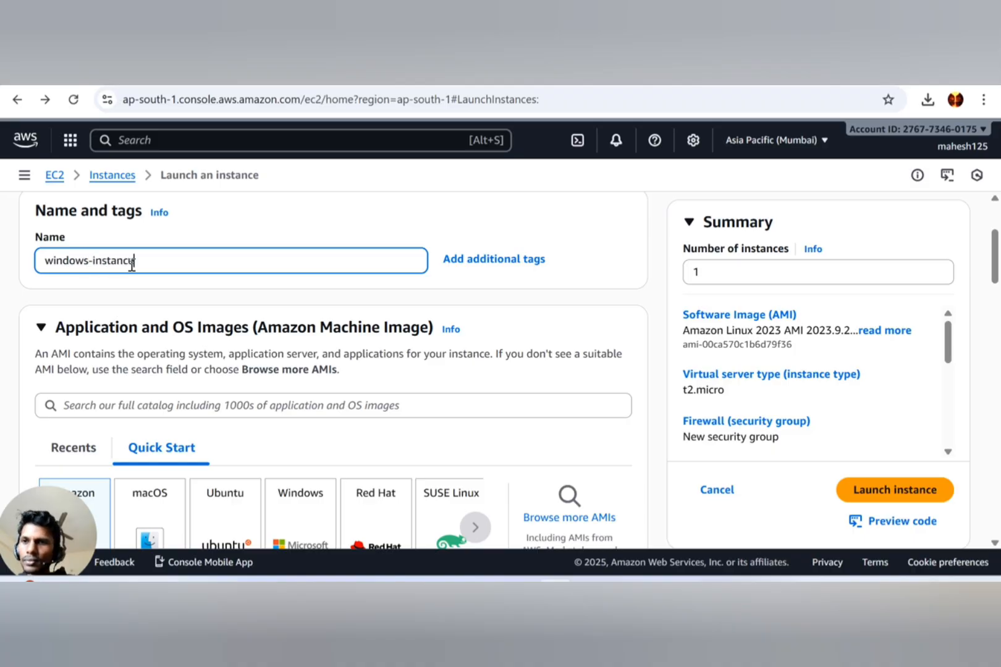
Select Windows as the operating system image for windows-instance and review the instance type settings
scroll(178, 257, down, 4)
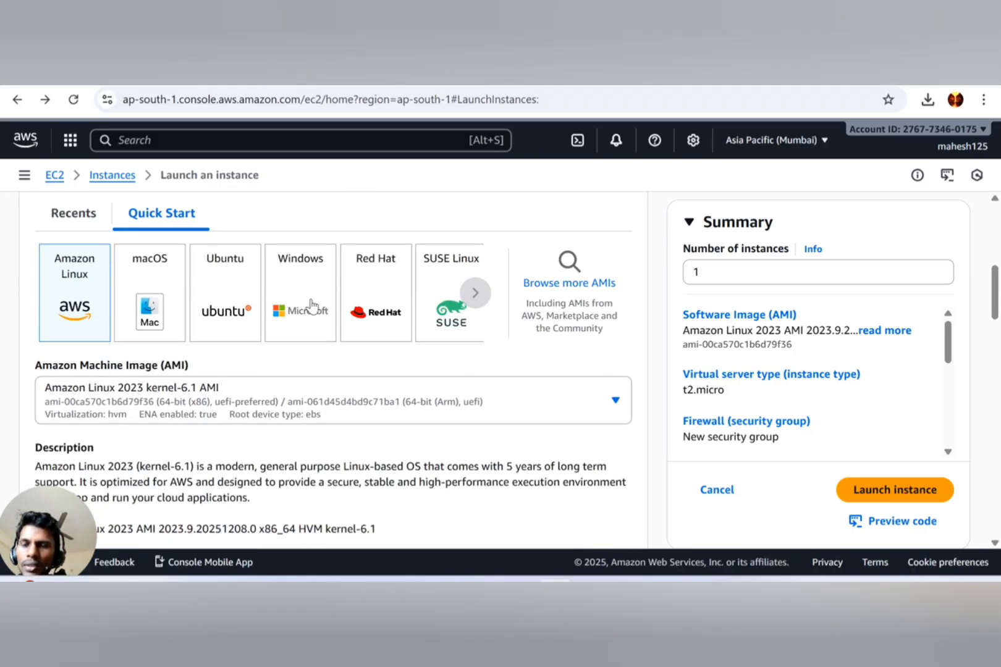
click(312, 306)
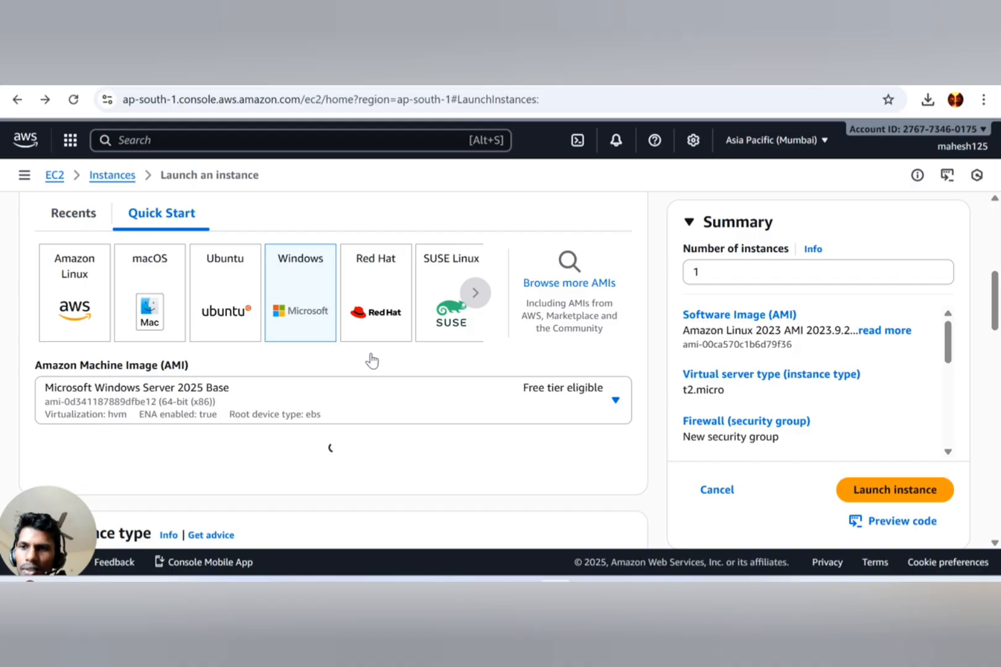
scroll(370, 370, down, 5)
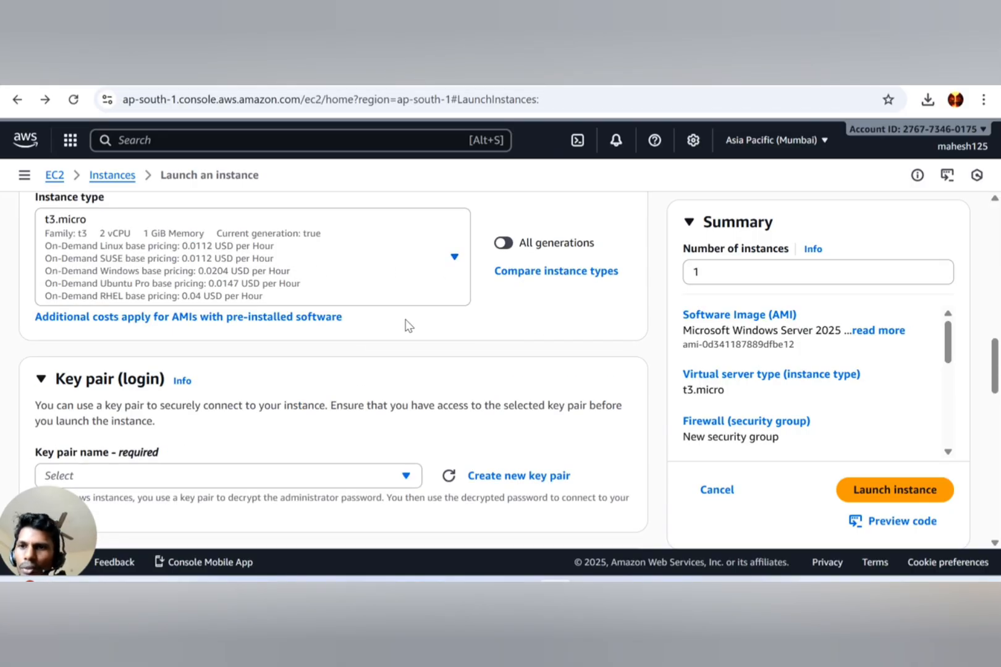
scroll(383, 333, down, 1)
scroll(296, 281, up, 1)
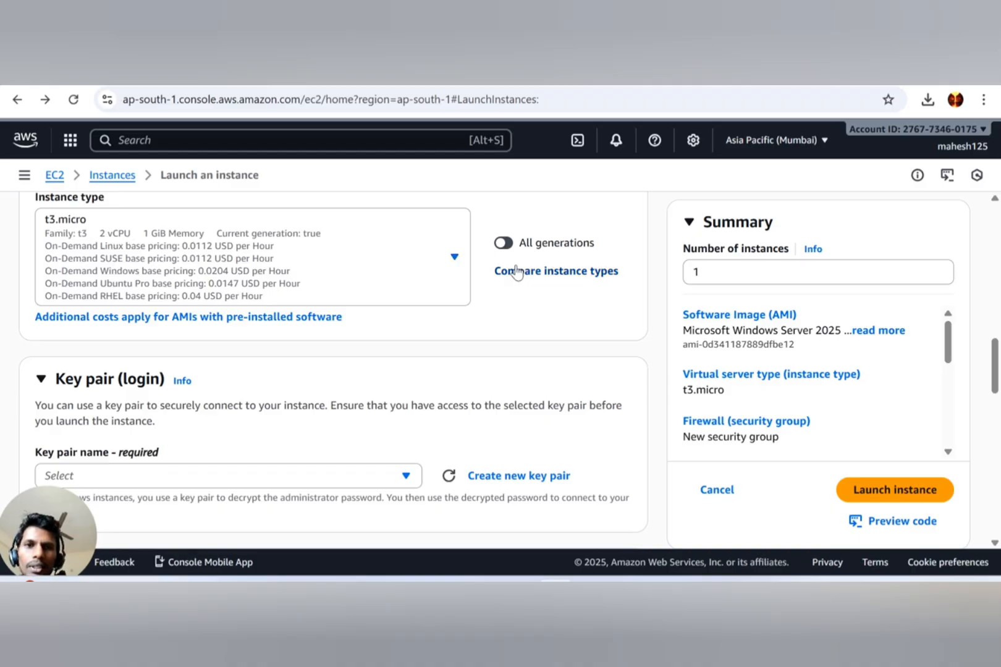
scroll(386, 328, up, 1)
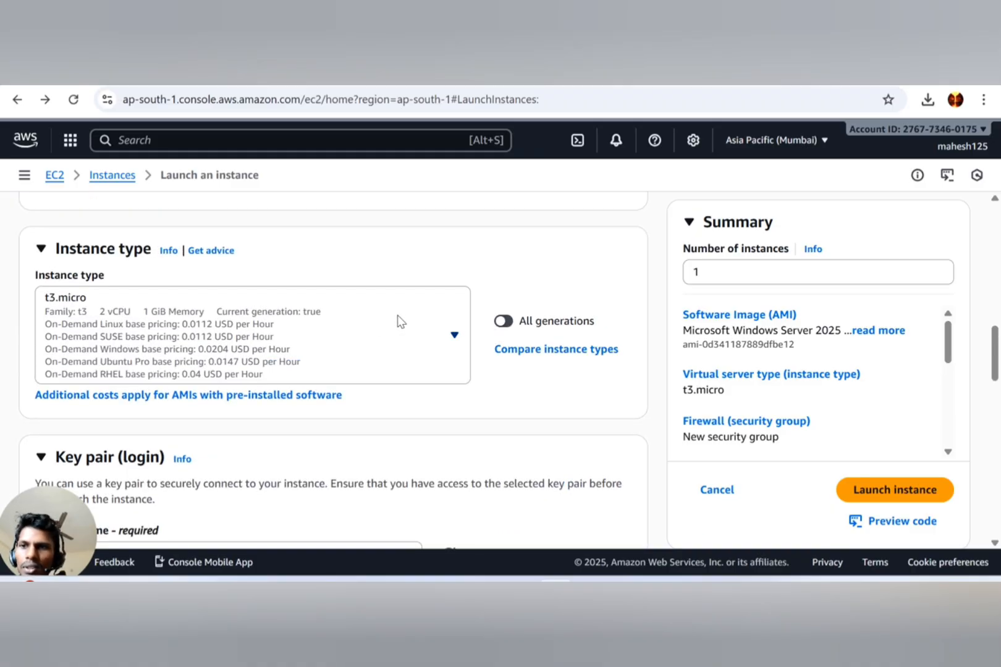
Create an RSA key pair named windowsPrivateKey in .pem format and save its file to the D: drive
scroll(399, 320, down, 2)
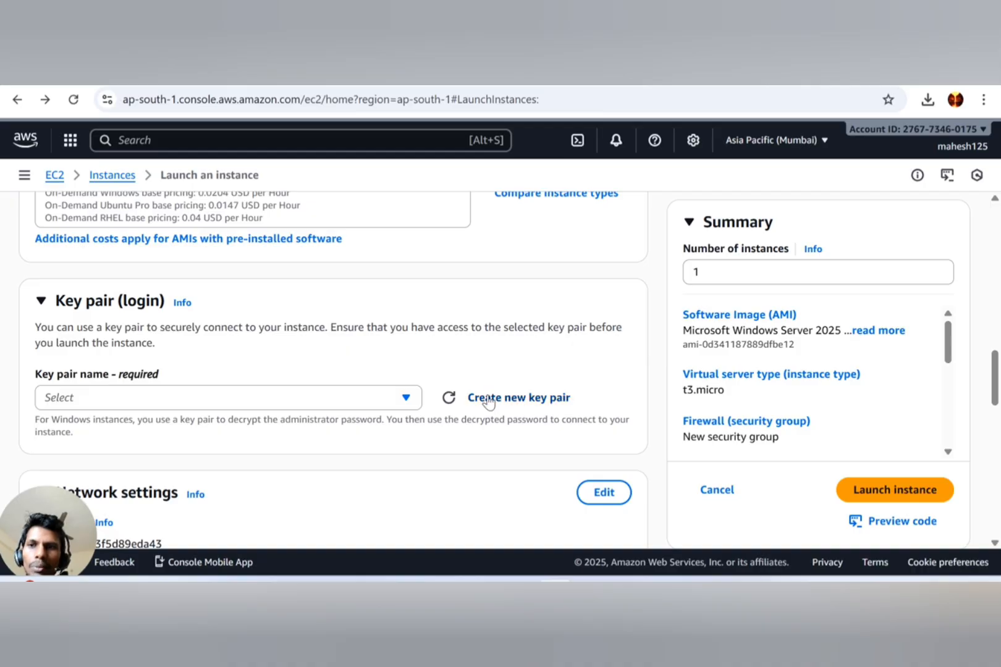
click(334, 395)
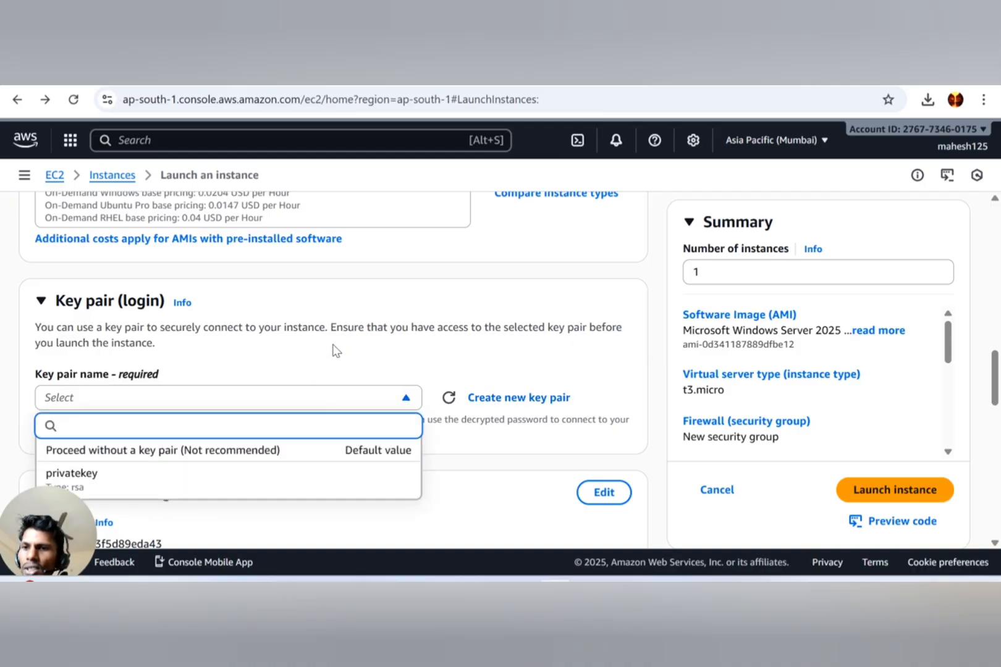
scroll(290, 364, down, 1)
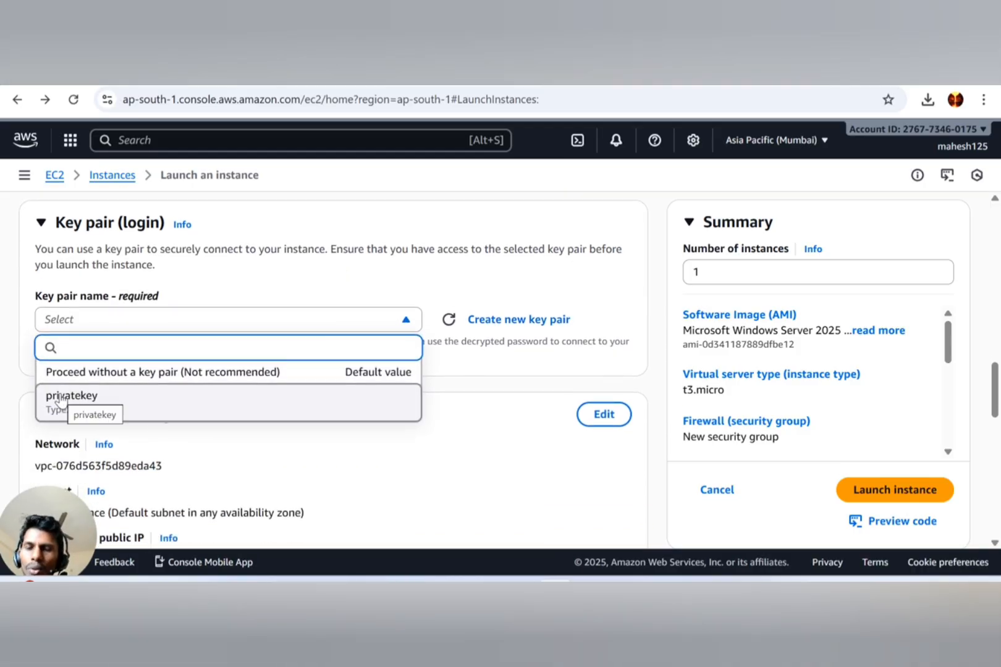
click(524, 322)
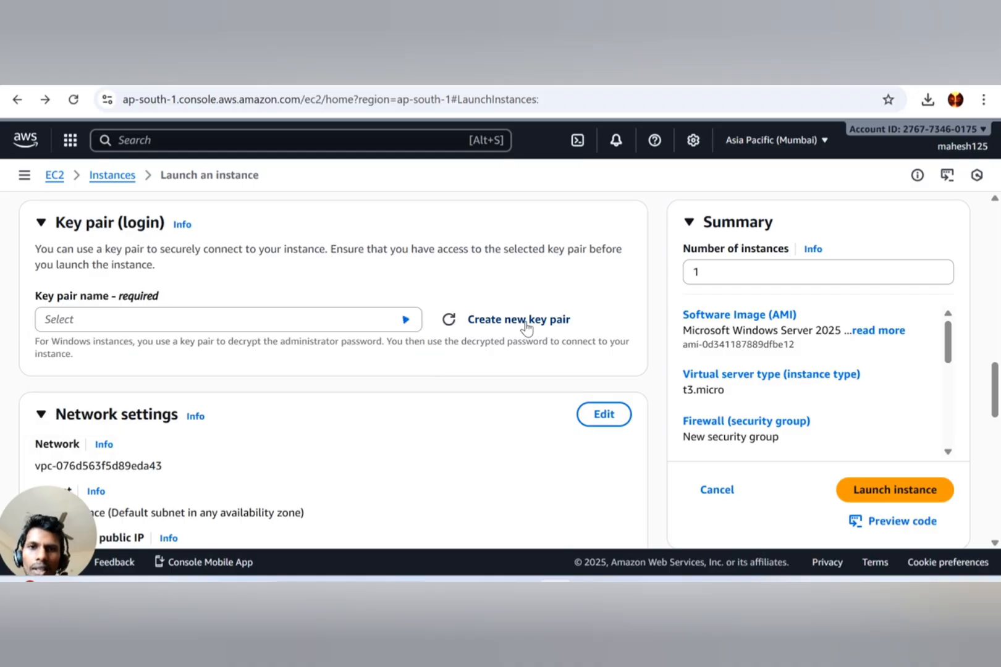
click(390, 292)
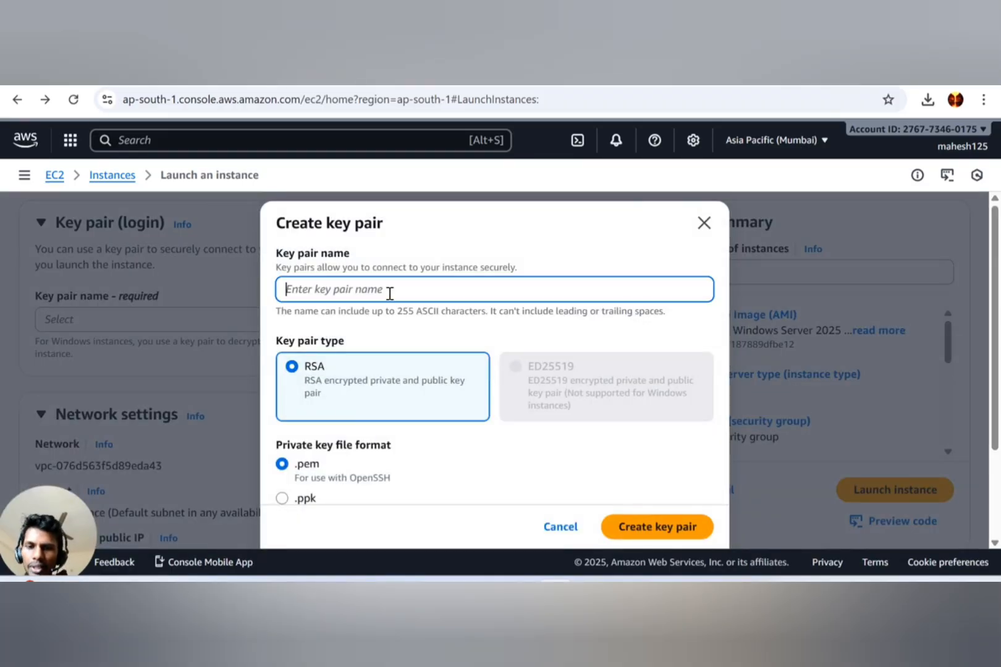
text(windowsPrivateK)
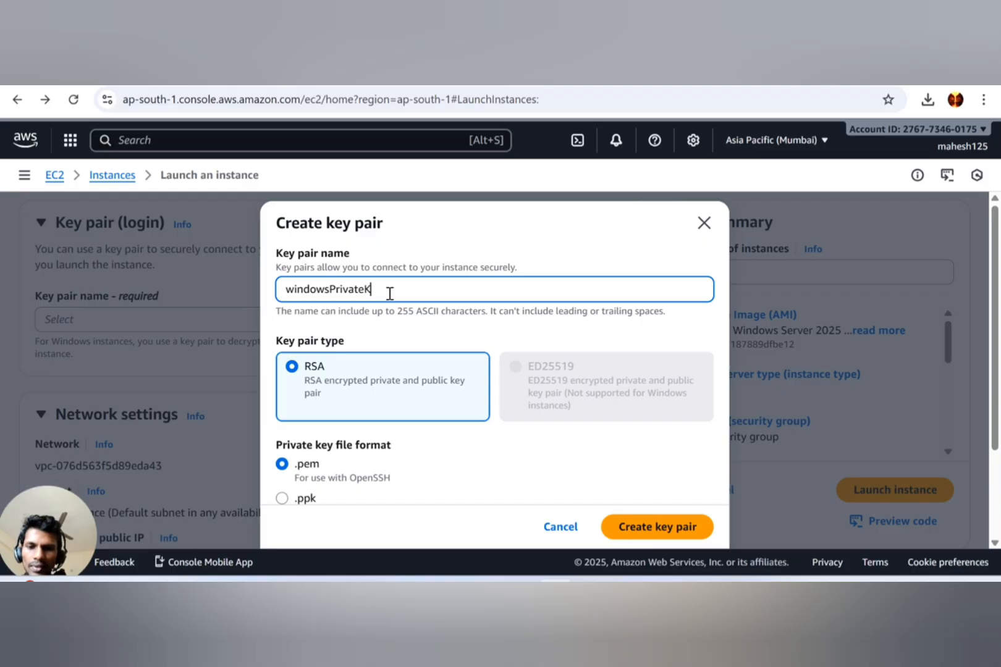
text(ey)
scroll(382, 417, down, 2)
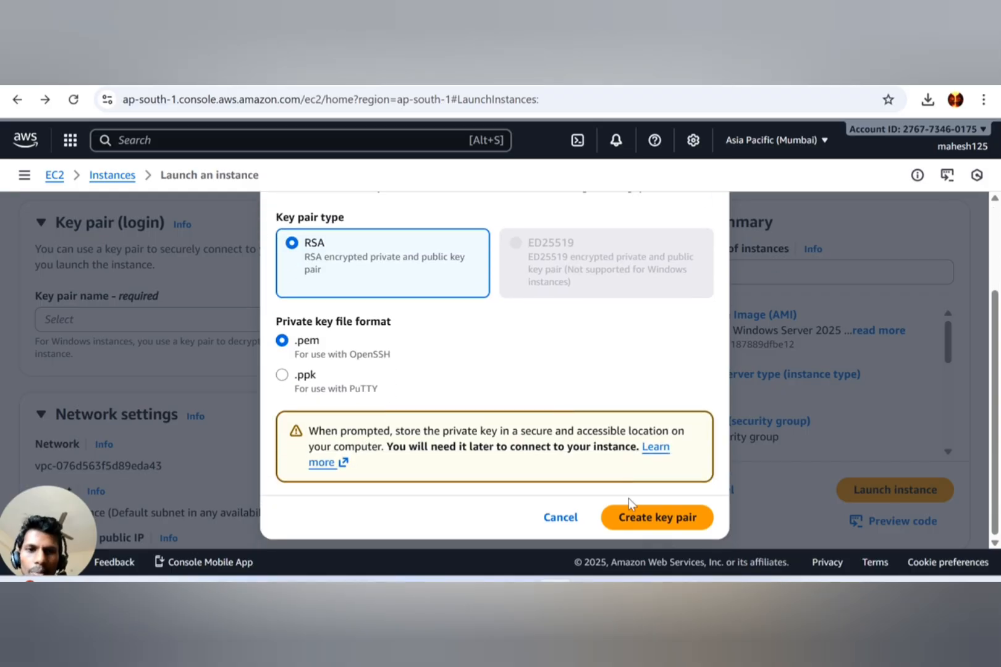
click(626, 520)
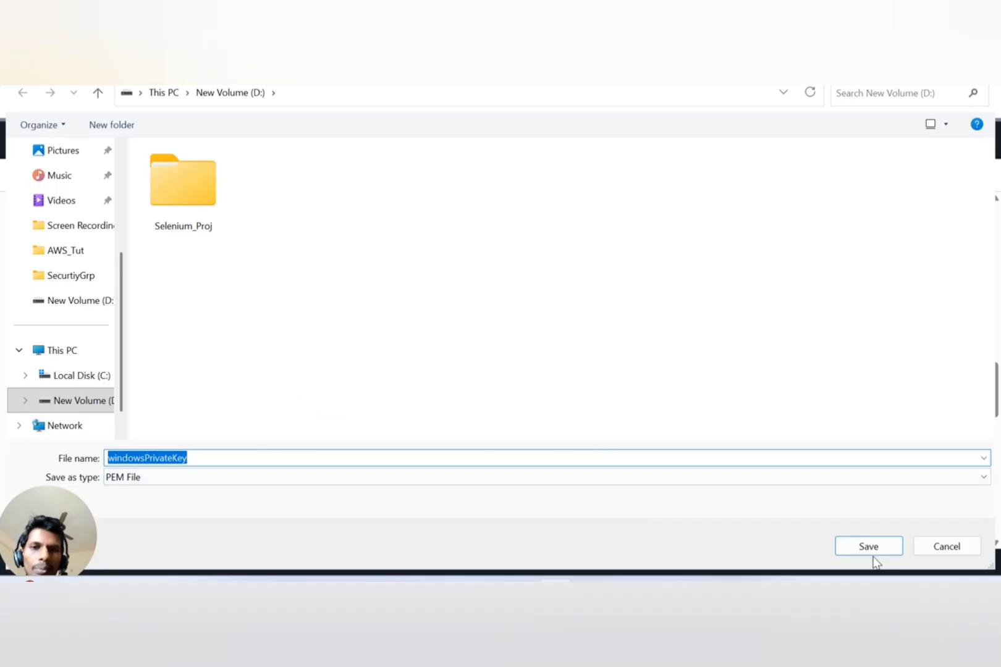
click(850, 545)
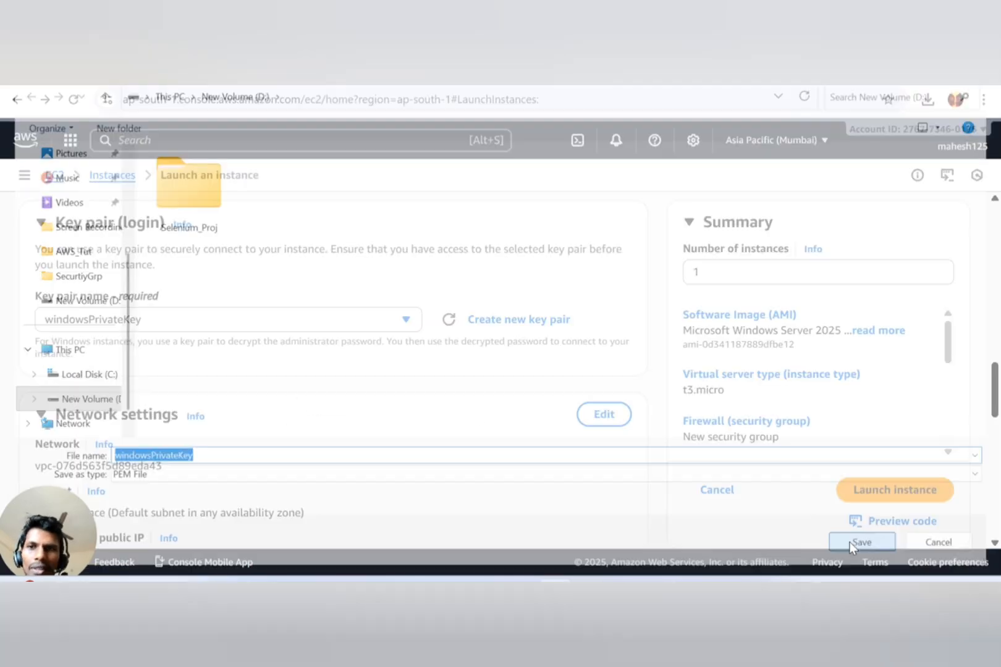
Allow HTTPS and HTTP traffic from the internet in the new security group
scroll(317, 389, down, 5)
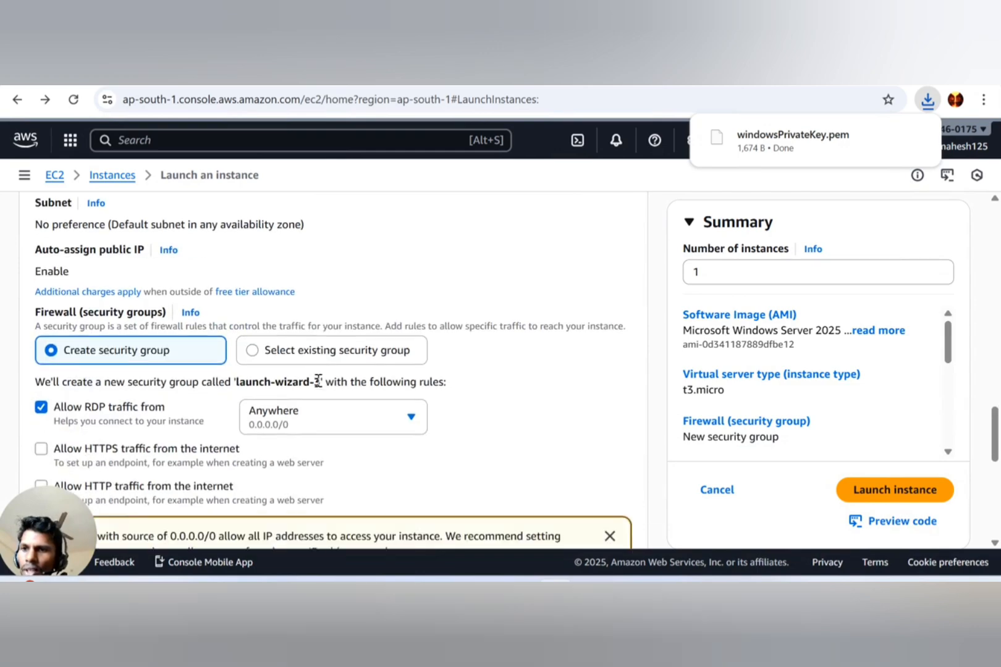
click(41, 346)
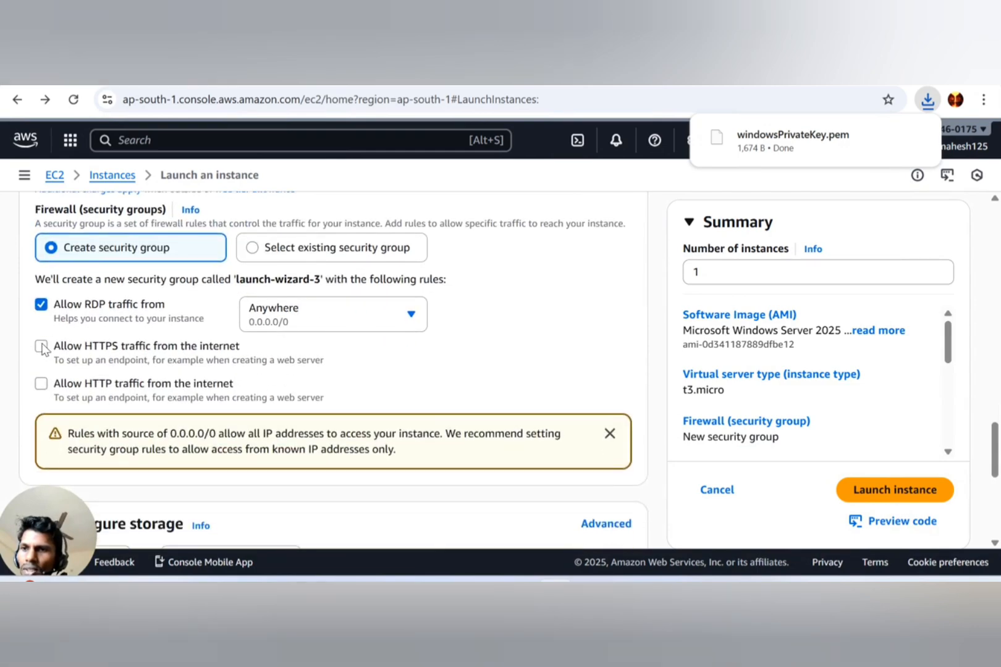
click(40, 384)
Set the root volume size to 30 GiB with gp3 storage and launch windows-instance
scroll(299, 332, down, 1)
scroll(299, 333, down, 3)
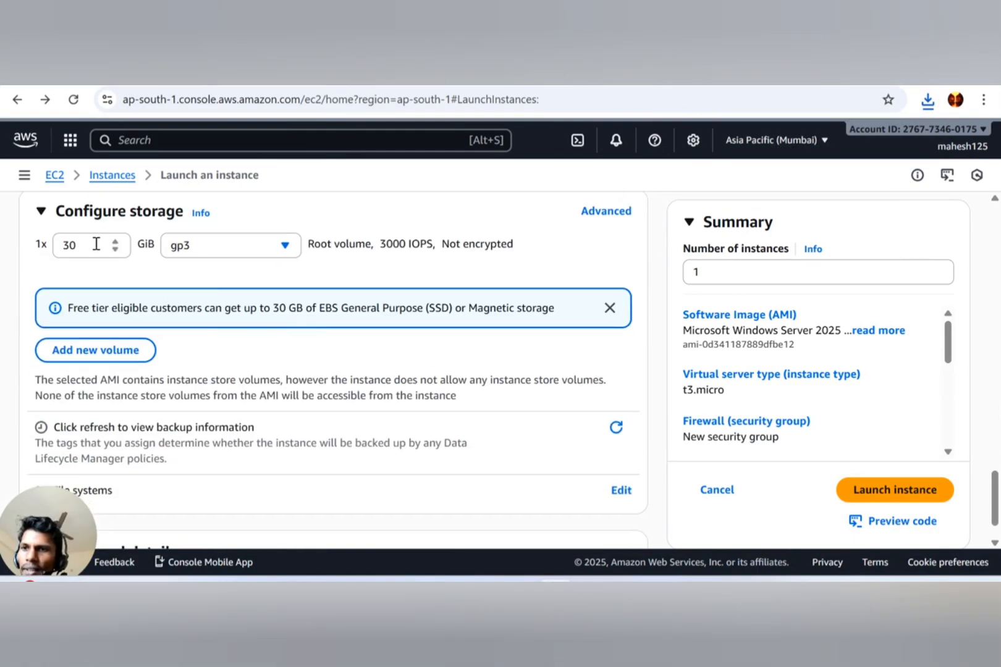
scroll(97, 248, up, 2)
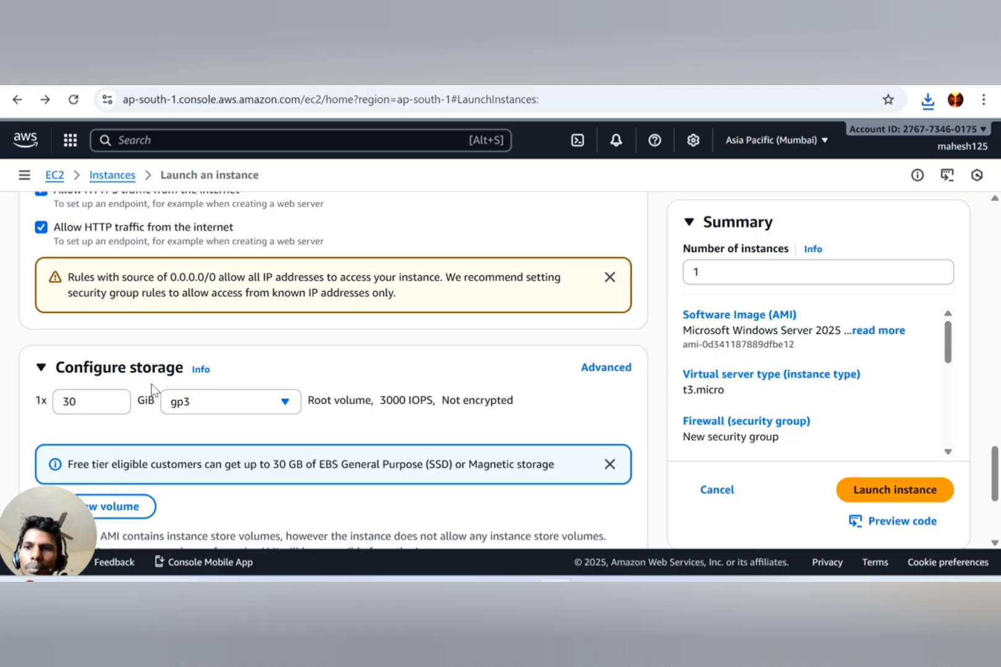
scroll(152, 389, down, 3)
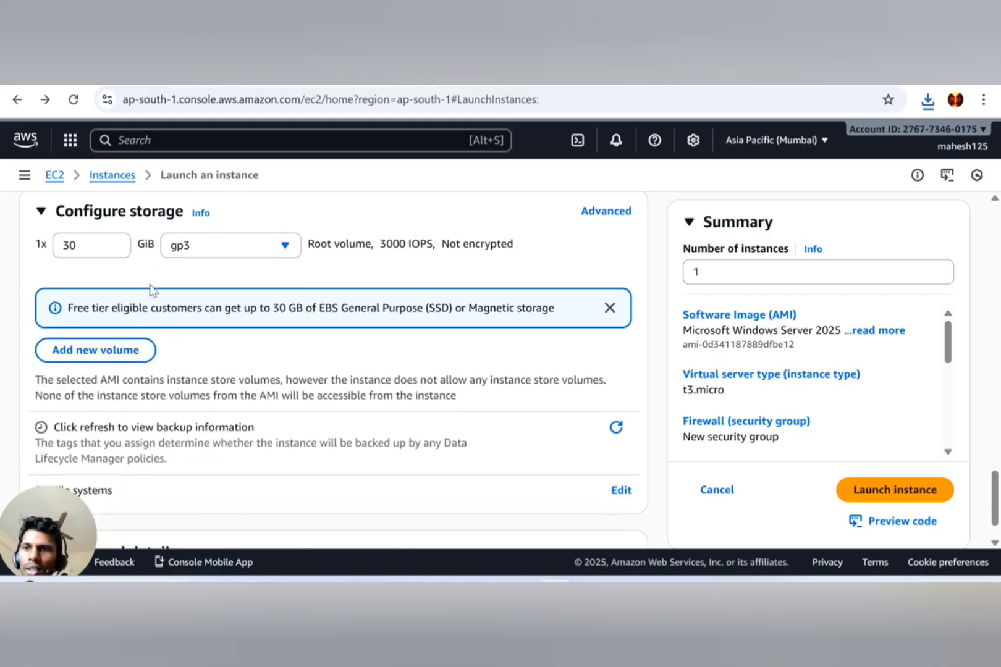
click(116, 250)
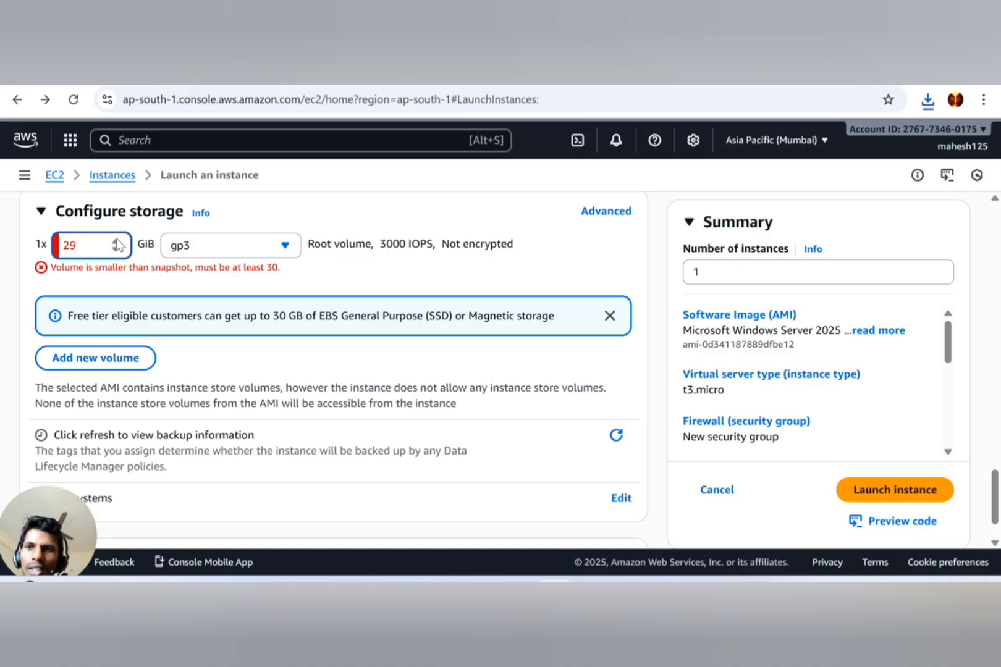
click(117, 241)
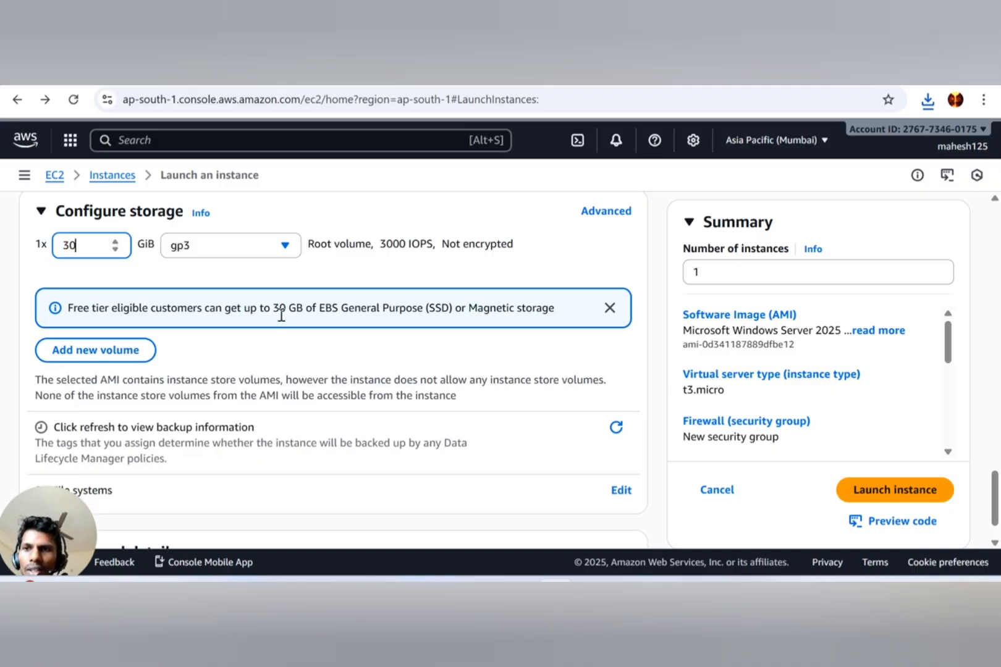
scroll(304, 359, down, 1)
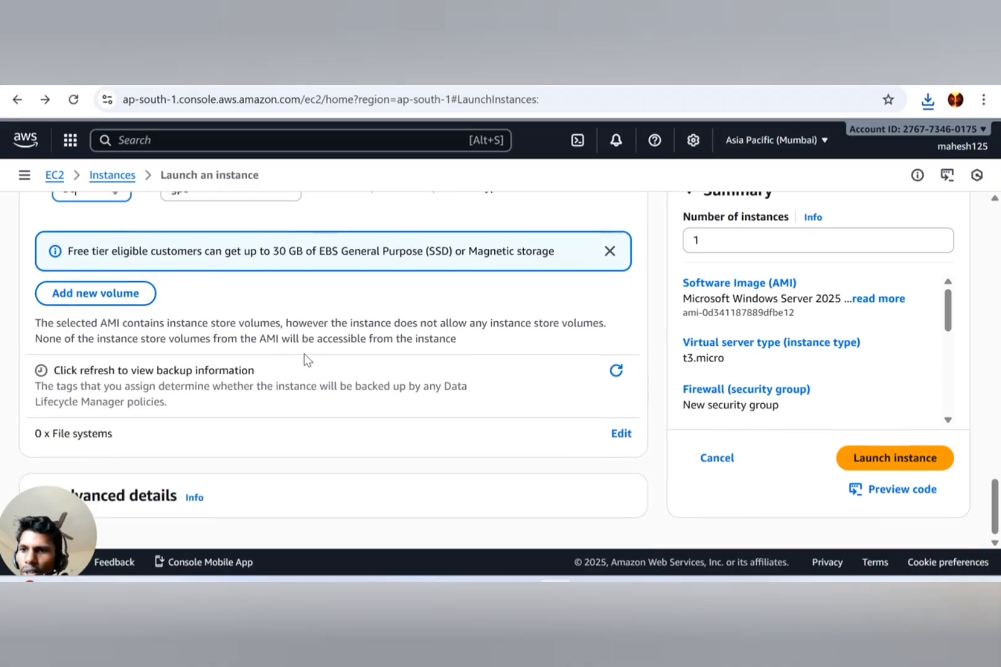
scroll(837, 405, up, 4)
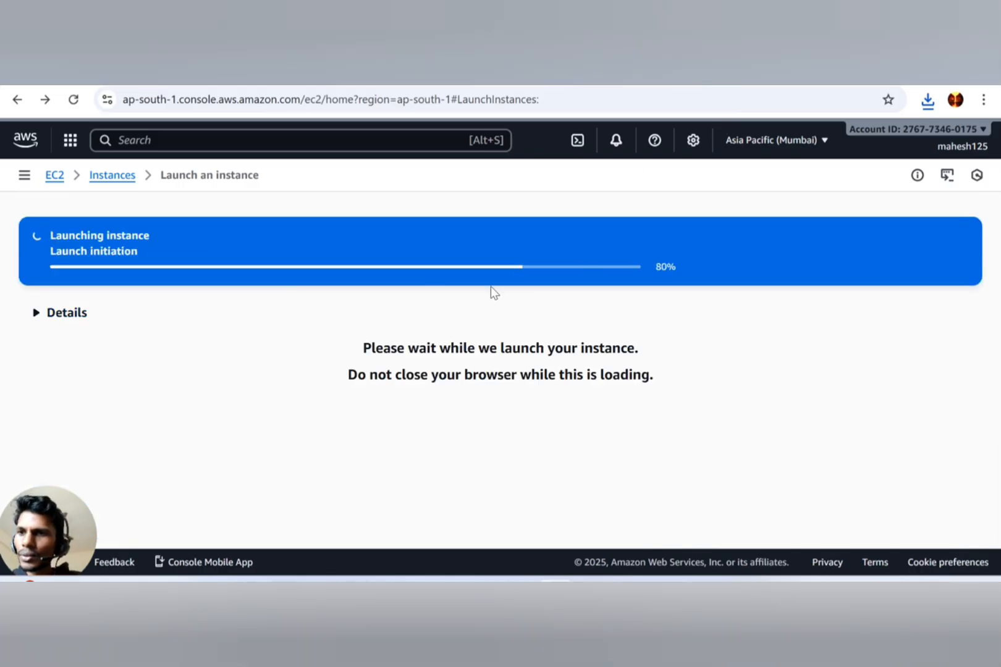
Open the summary of the launched windows-instance, check its instance state and open its connection options
click(348, 254)
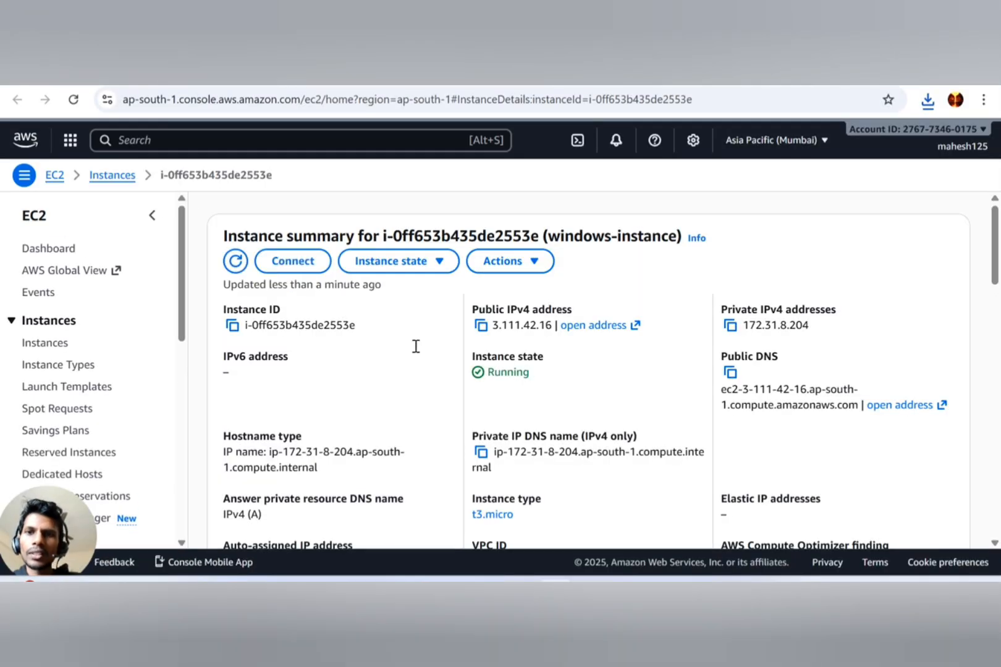
drag(579, 375, 457, 379)
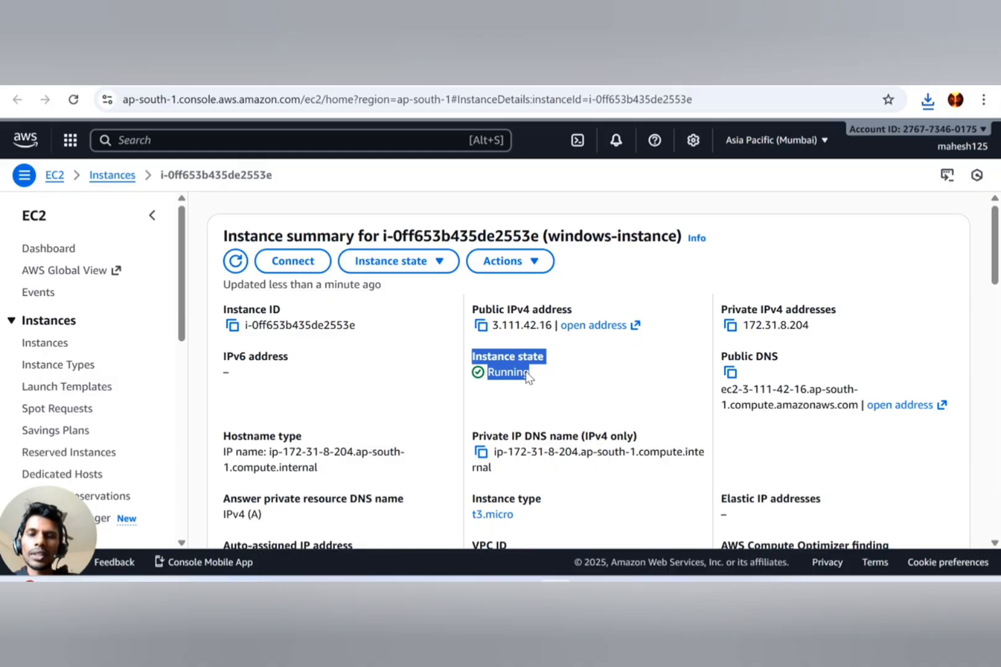
click(321, 262)
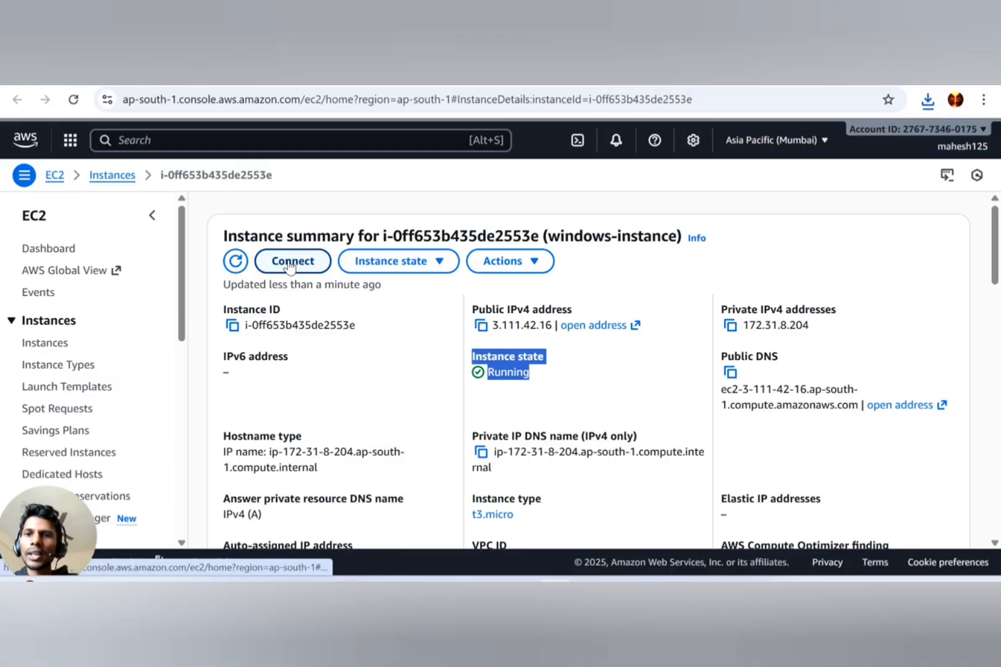
scroll(383, 290, down, 2)
scroll(377, 304, up, 1)
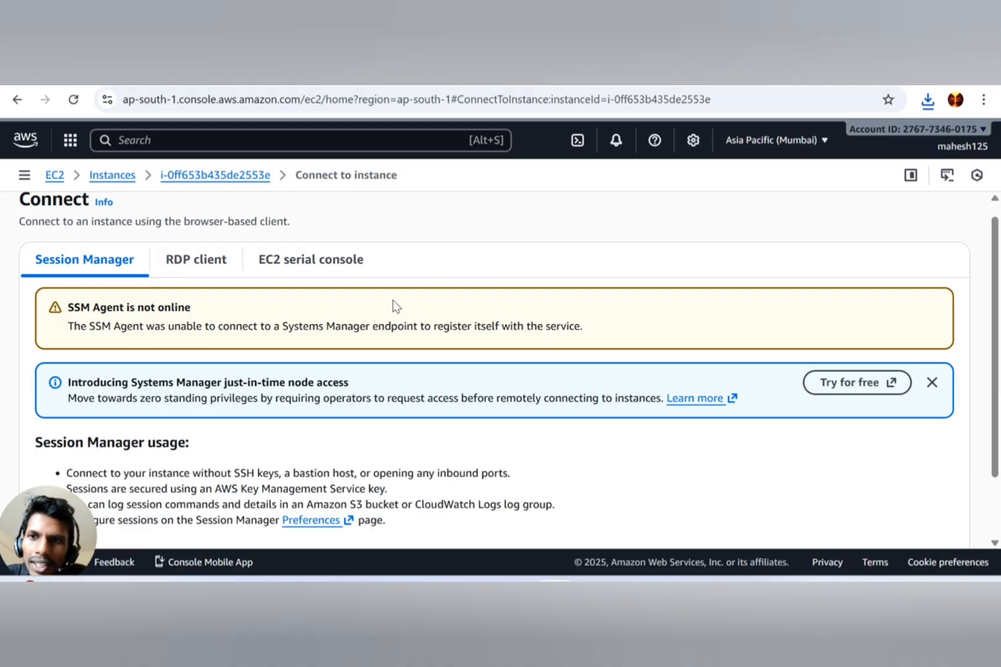
Choose the RDP client connection and save its remote desktop file as windows-instance on the D: drive
click(184, 261)
scroll(337, 373, down, 1)
scroll(337, 374, down, 2)
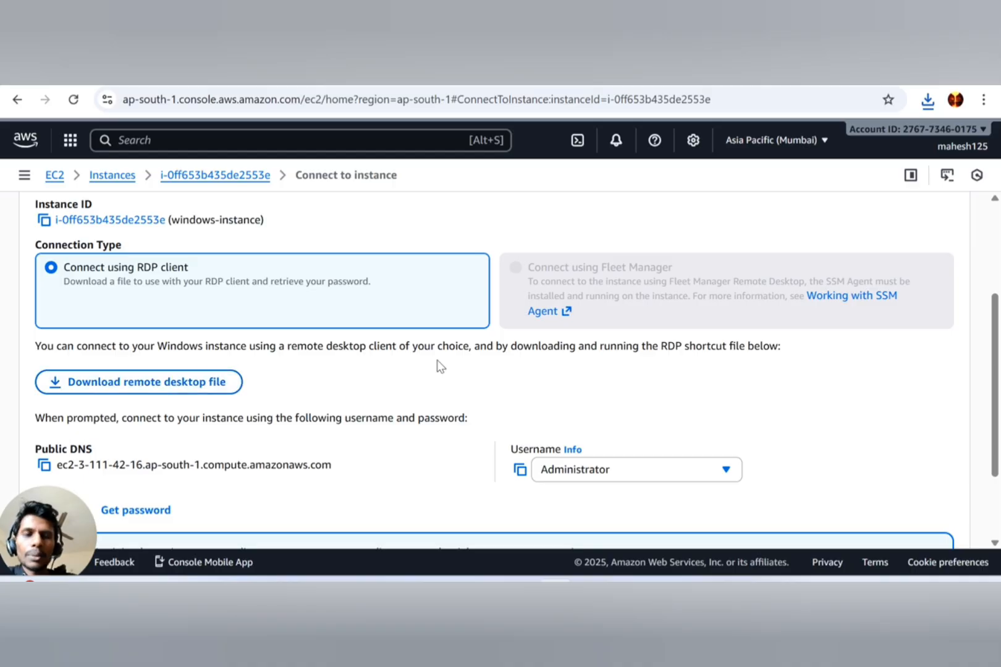
click(130, 386)
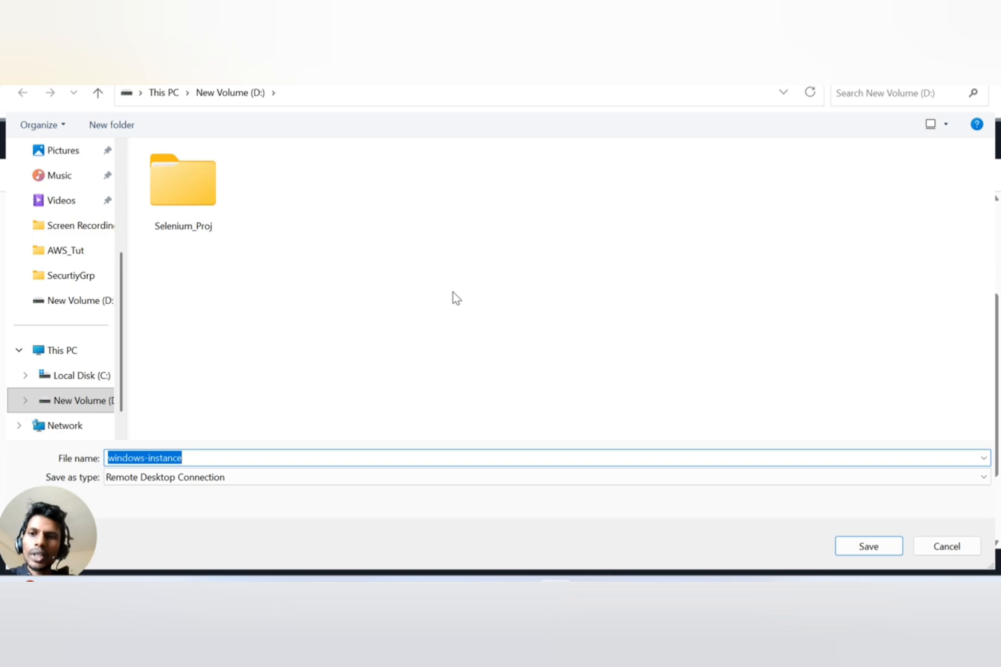
click(869, 543)
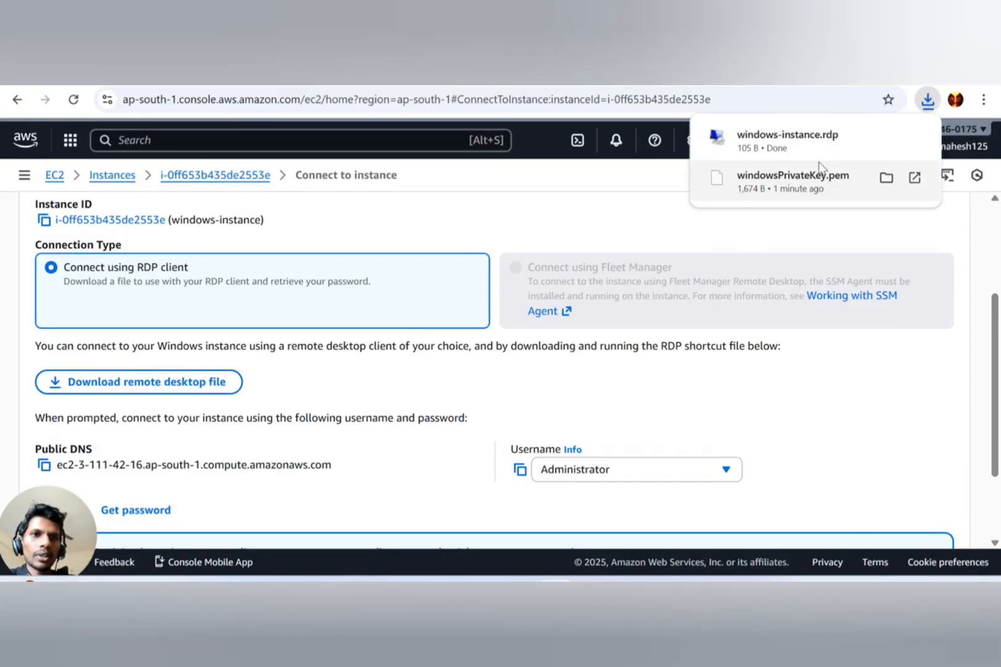
Open windows-instance.rdp, accept the unknown publisher and move the credentials prompt clear of the password retrieval link
scroll(164, 439, down, 1)
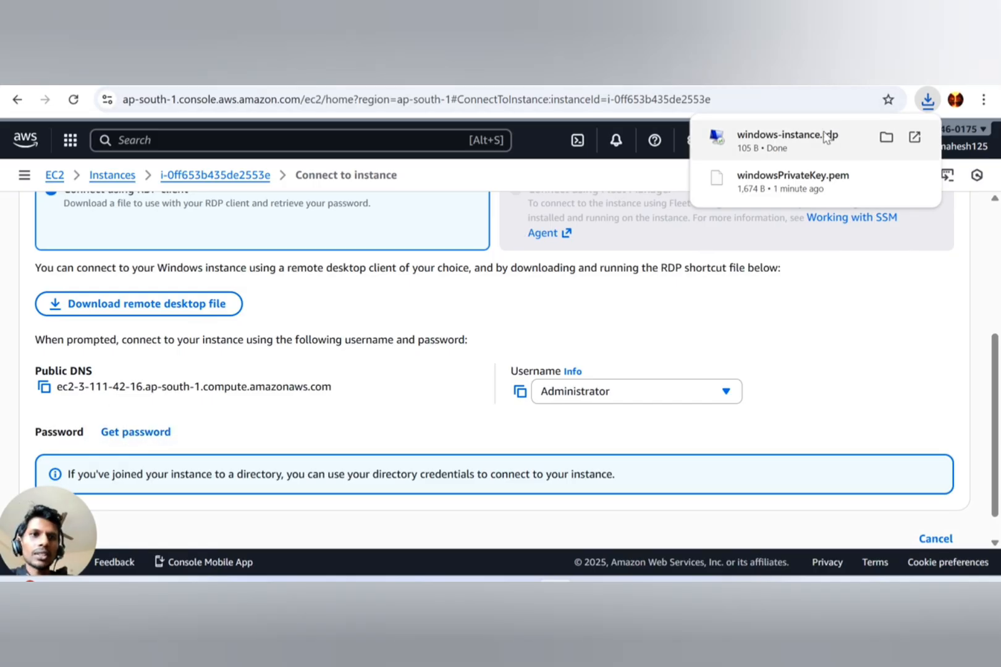
click(801, 135)
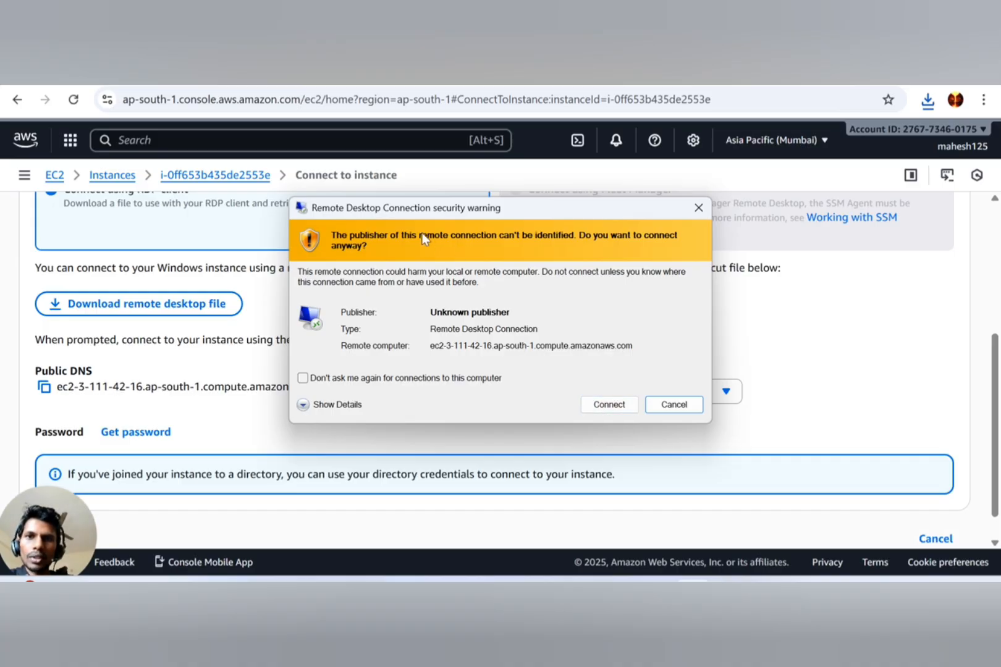
click(593, 405)
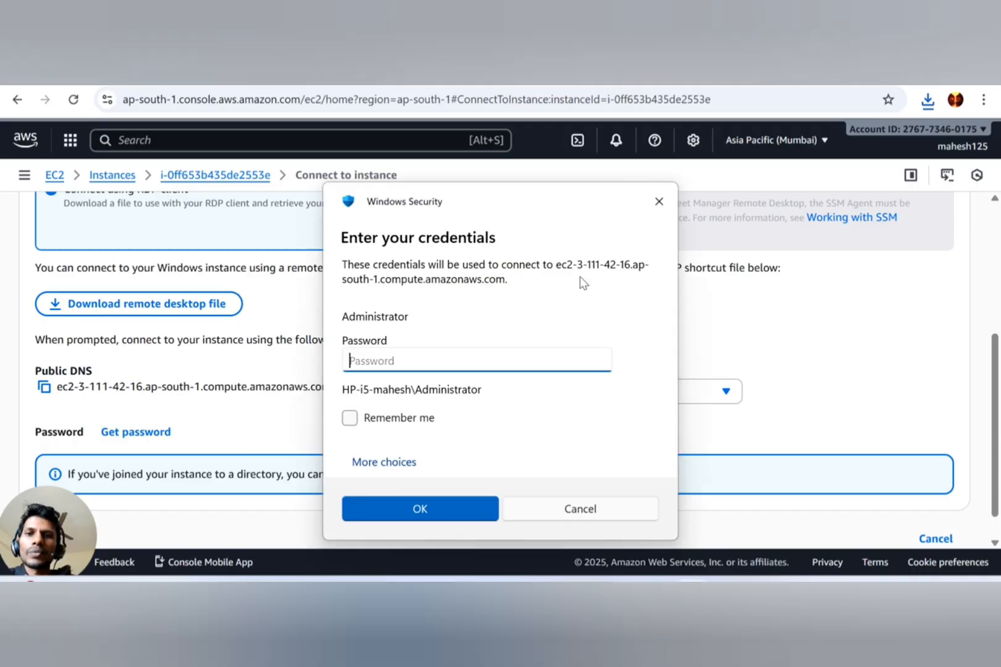
drag(488, 202, 246, 228)
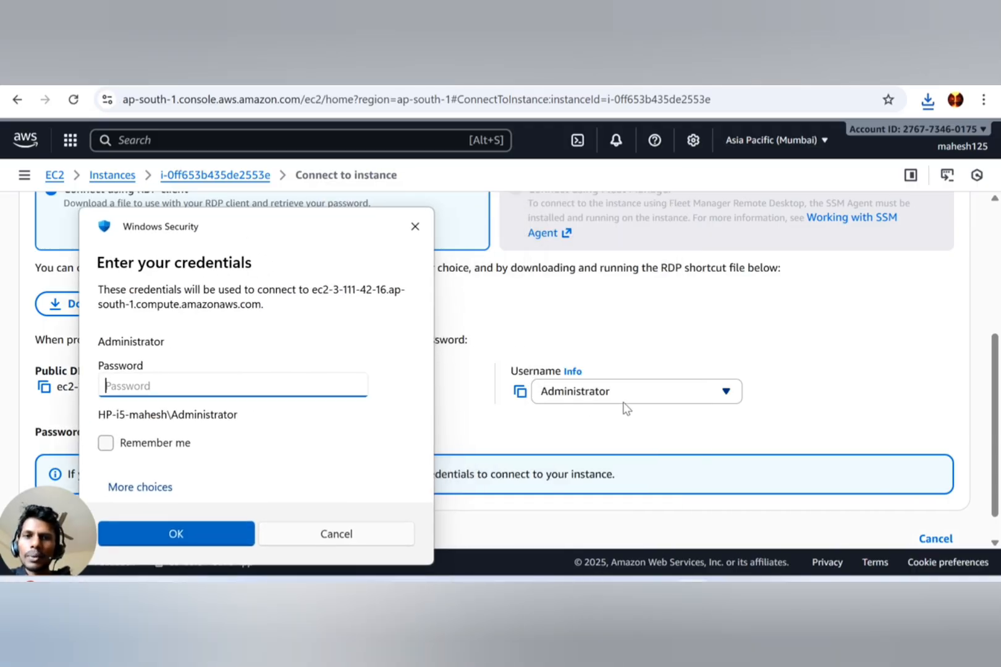
drag(233, 226, 613, 210)
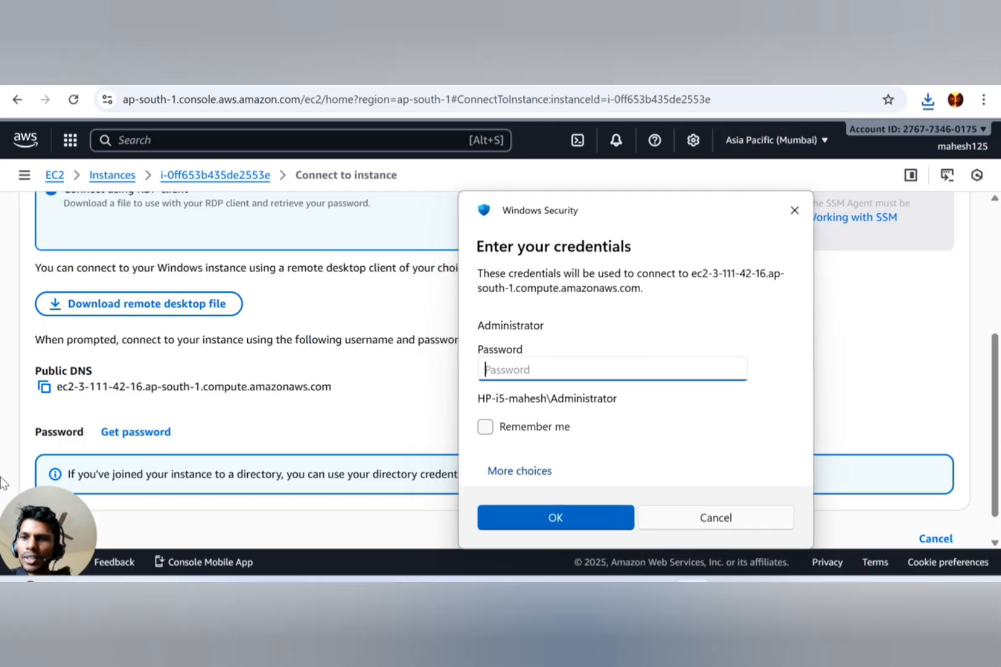
Try to retrieve the Windows administrator password of windows-instance and return to the RDP client connection options
click(137, 433)
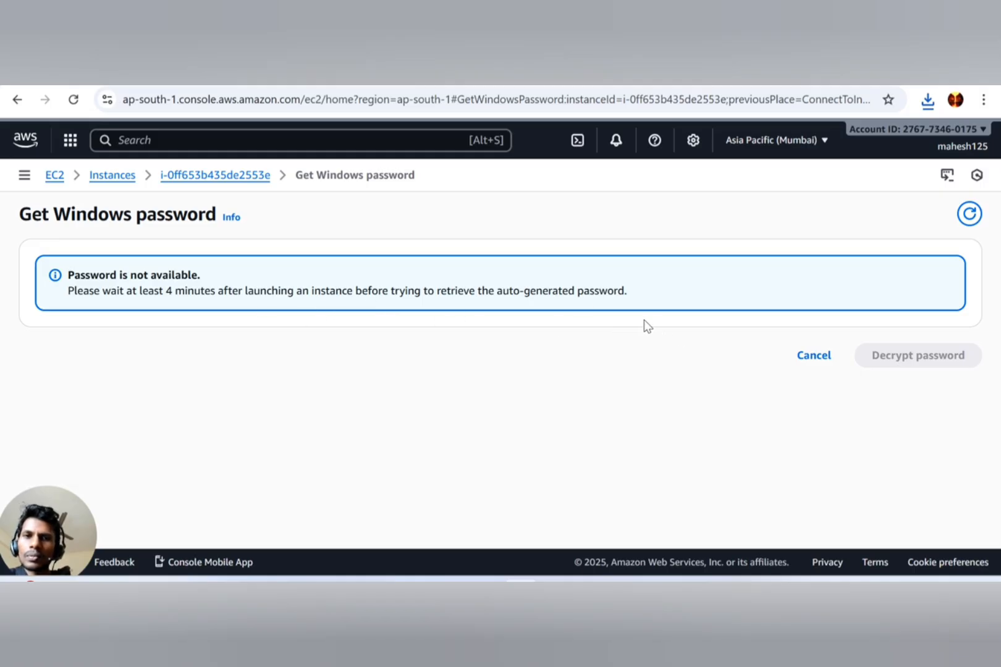
click(813, 354)
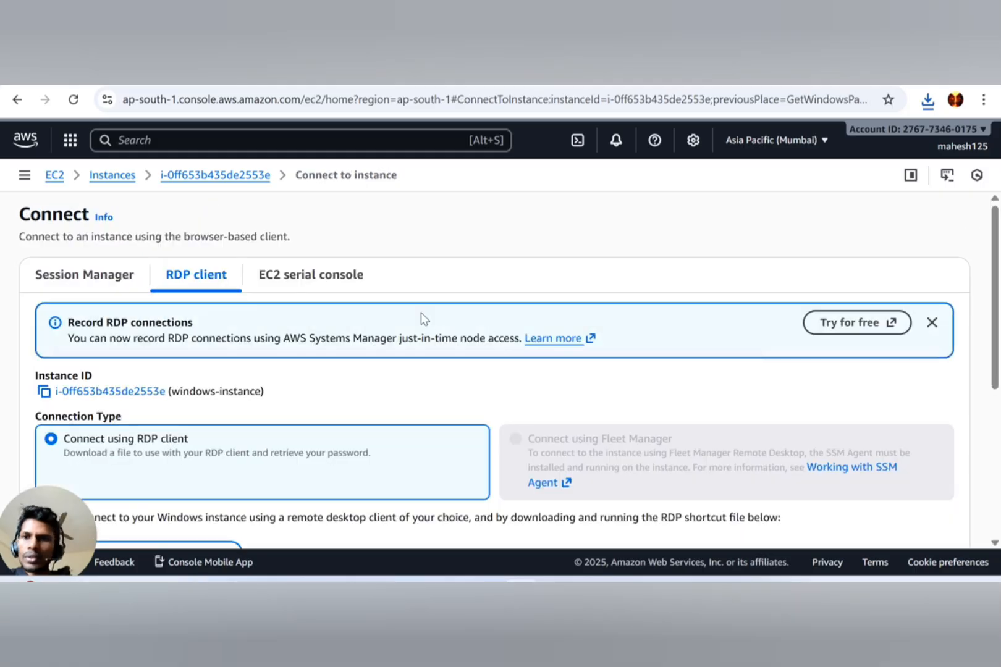
scroll(230, 312, down, 4)
scroll(227, 357, down, 1)
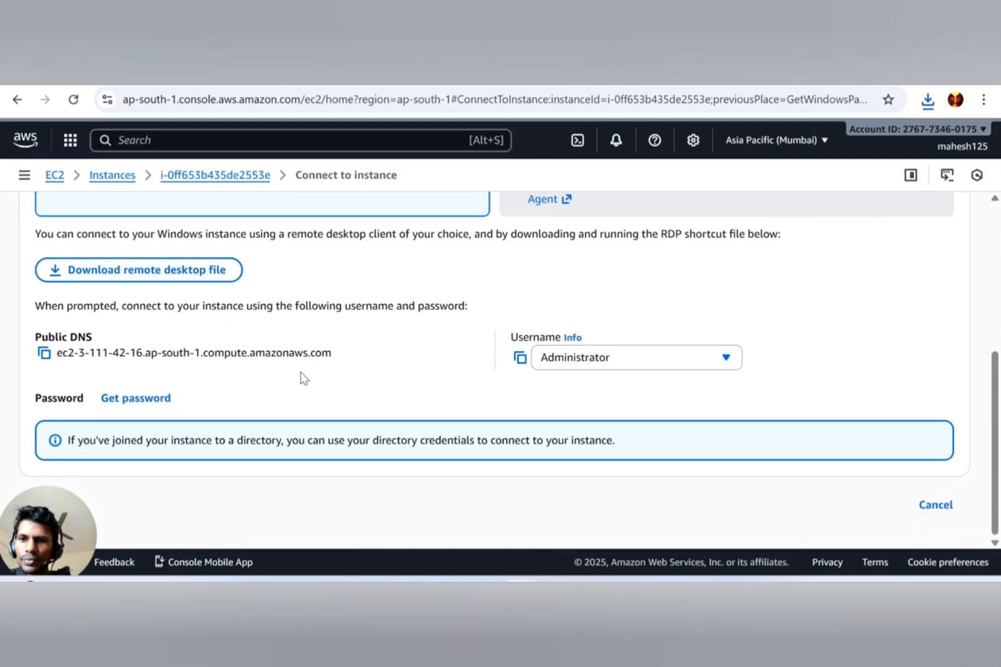
scroll(337, 370, up, 1)
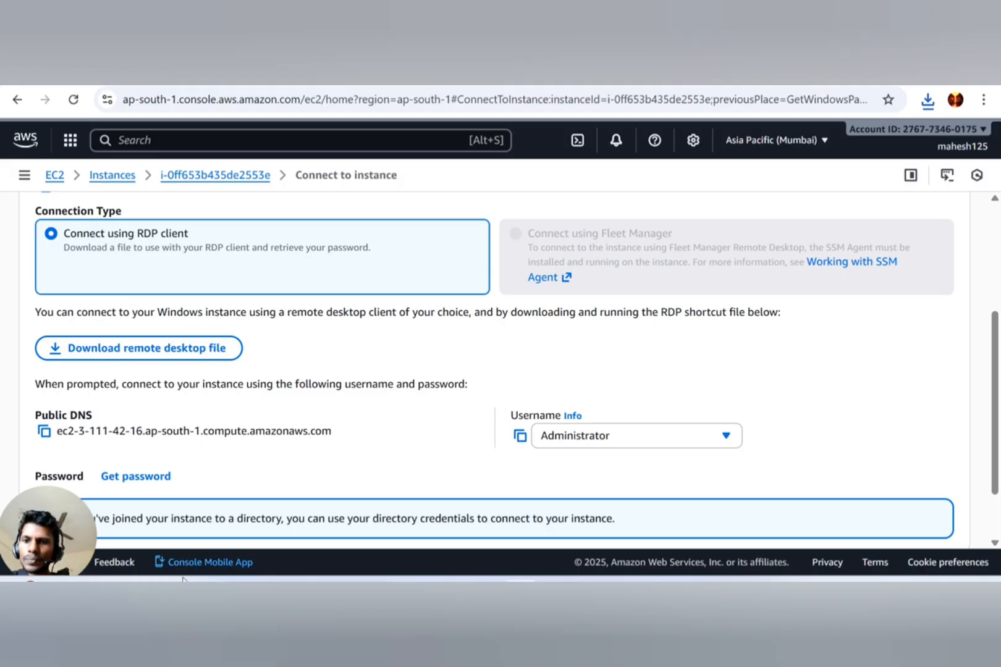
scroll(360, 379, up, 2)
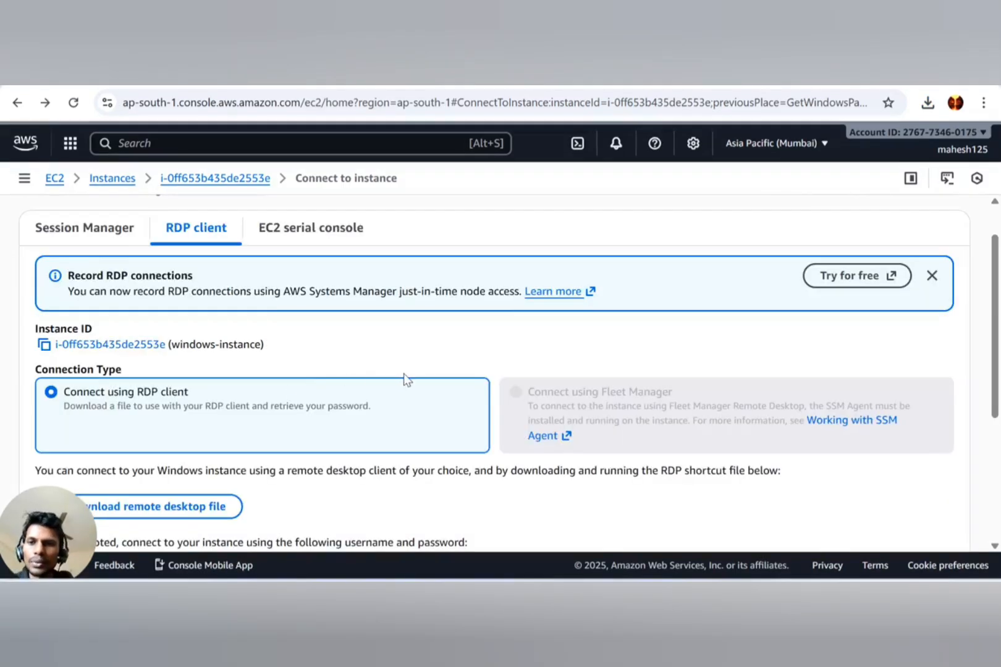
scroll(338, 378, down, 1)
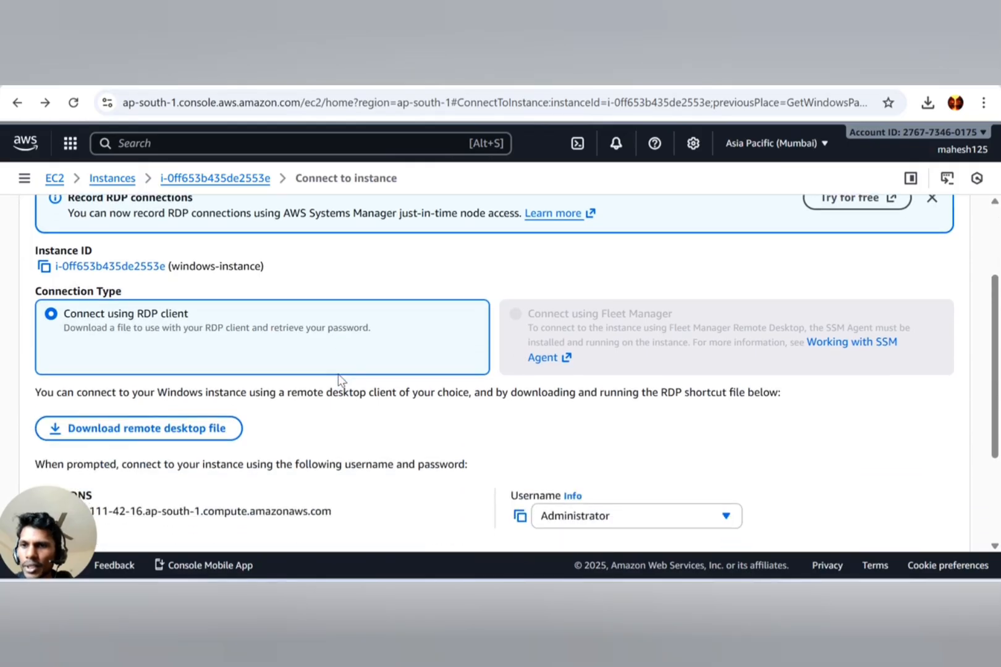
scroll(252, 409, down, 2)
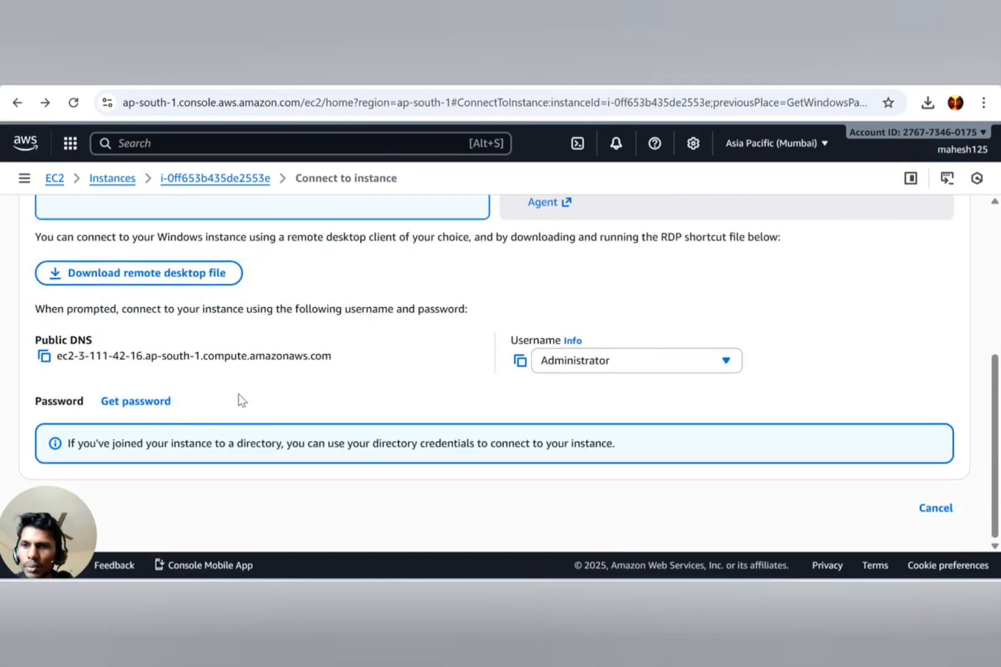
Upload windowsPrivateKey.pem from the D: drive as the private key and decrypt the Windows administrator password
click(154, 405)
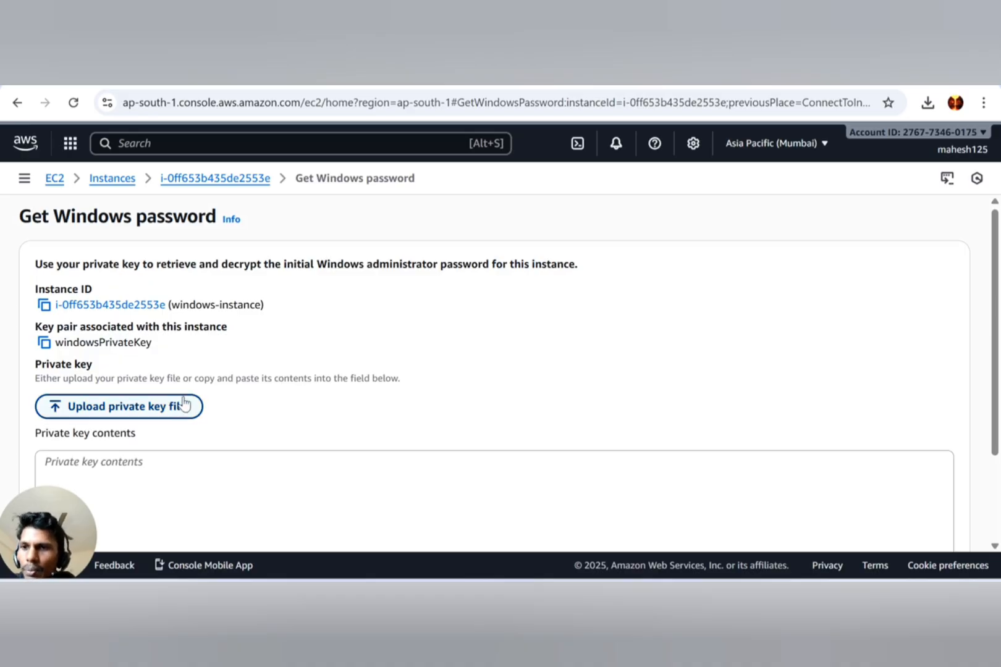
scroll(156, 334, down, 1)
click(153, 337)
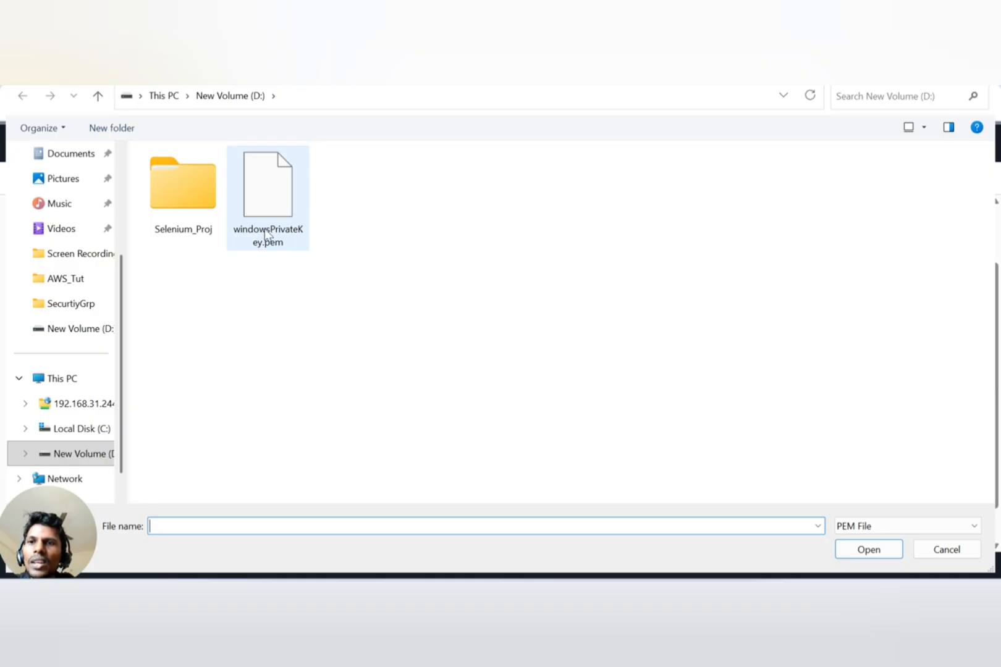
click(282, 201)
double_click(281, 200)
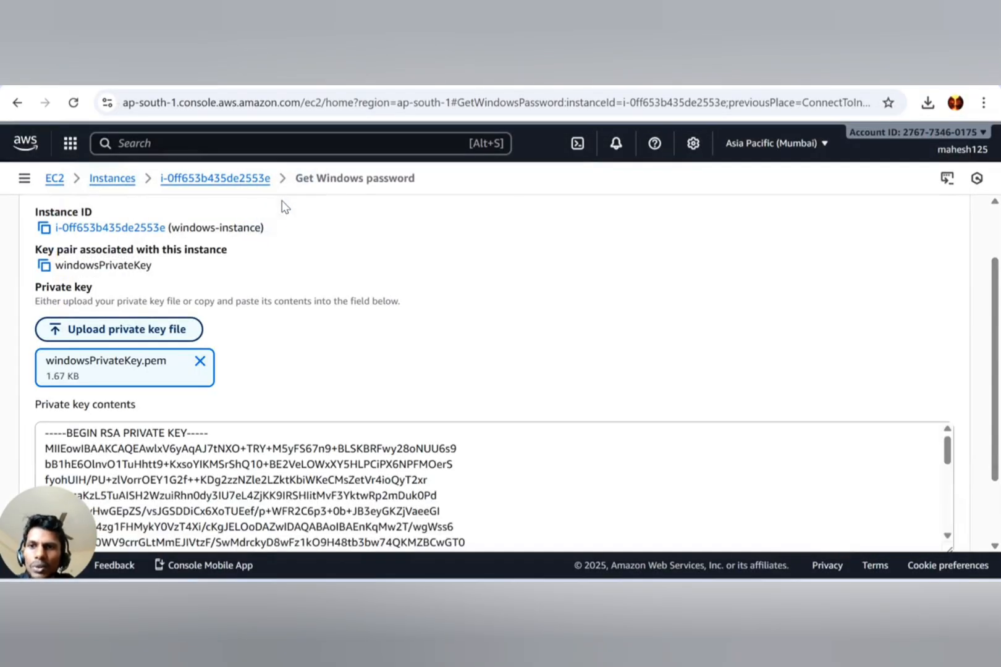
scroll(331, 402, down, 2)
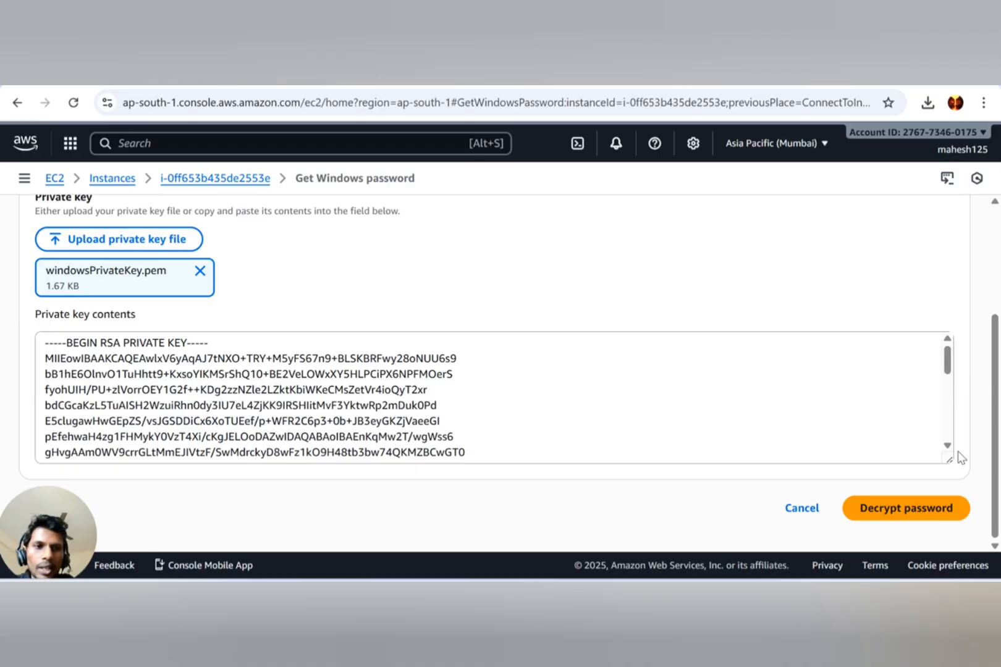
click(897, 510)
scroll(326, 381, down, 2)
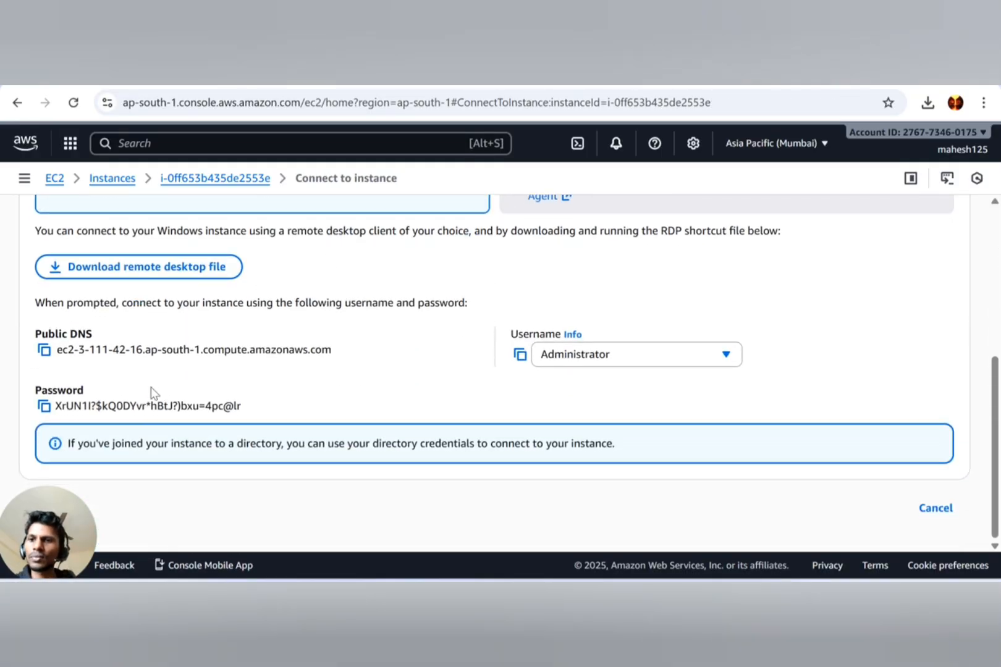
Enter the copied administrator password in the remote desktop credentials prompt and connect despite the certificate errors
click(49, 407)
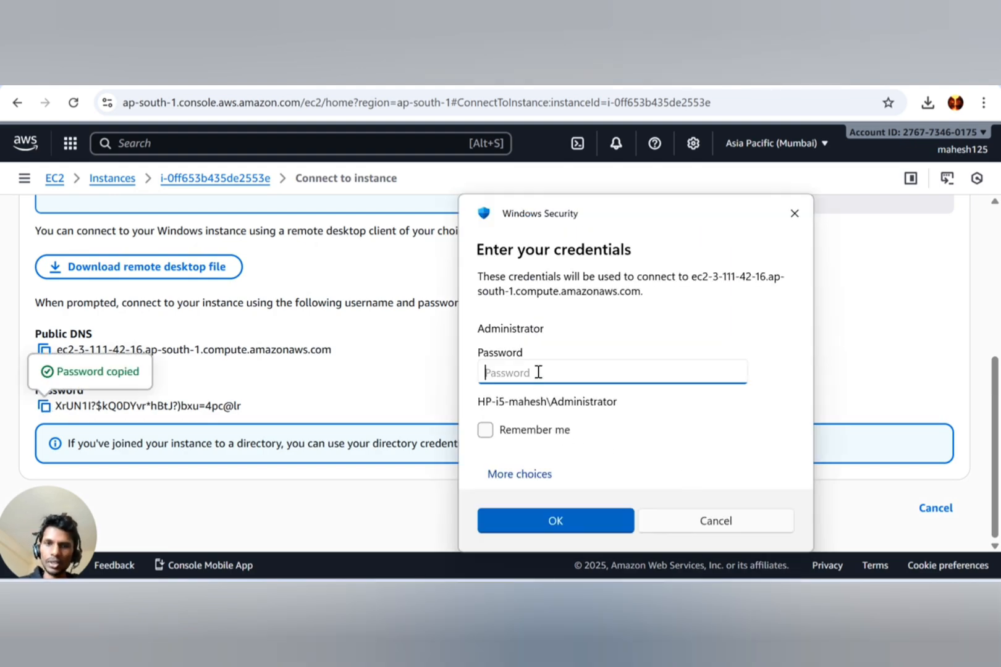
key(ctrl+v)
click(567, 524)
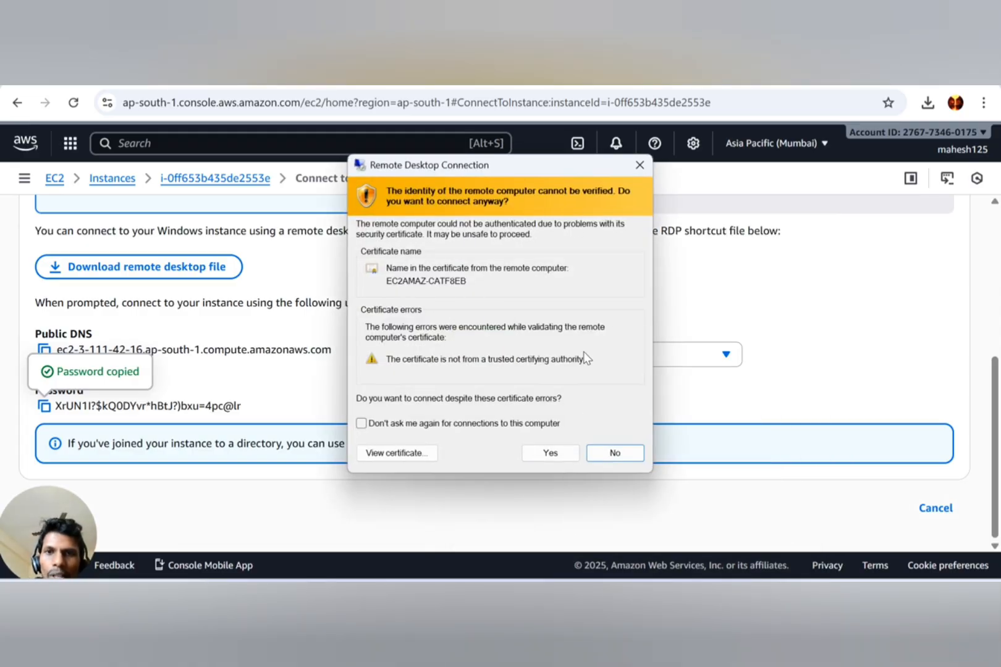
click(548, 455)
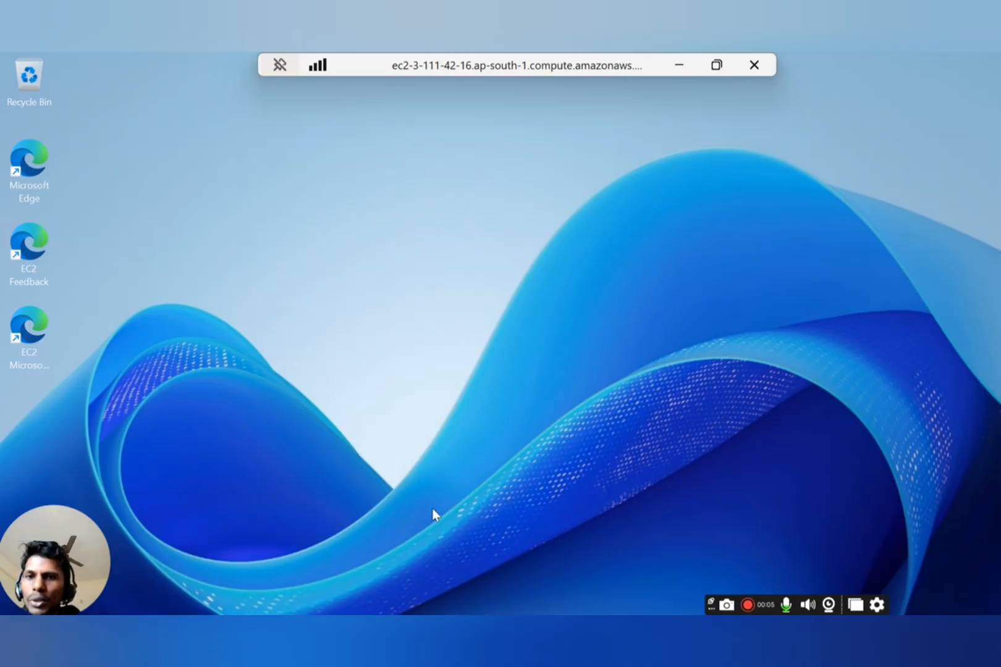
mouse_move(557, 589)
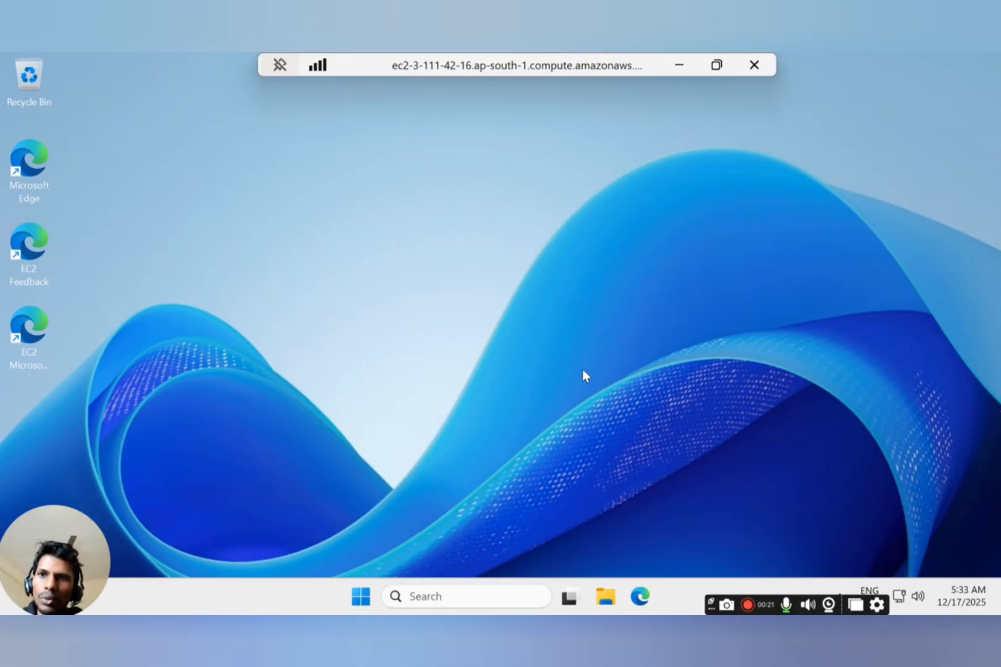
Run ipconfig in a command prompt on the local computer to view its network configuration and close the window
key(super+r)
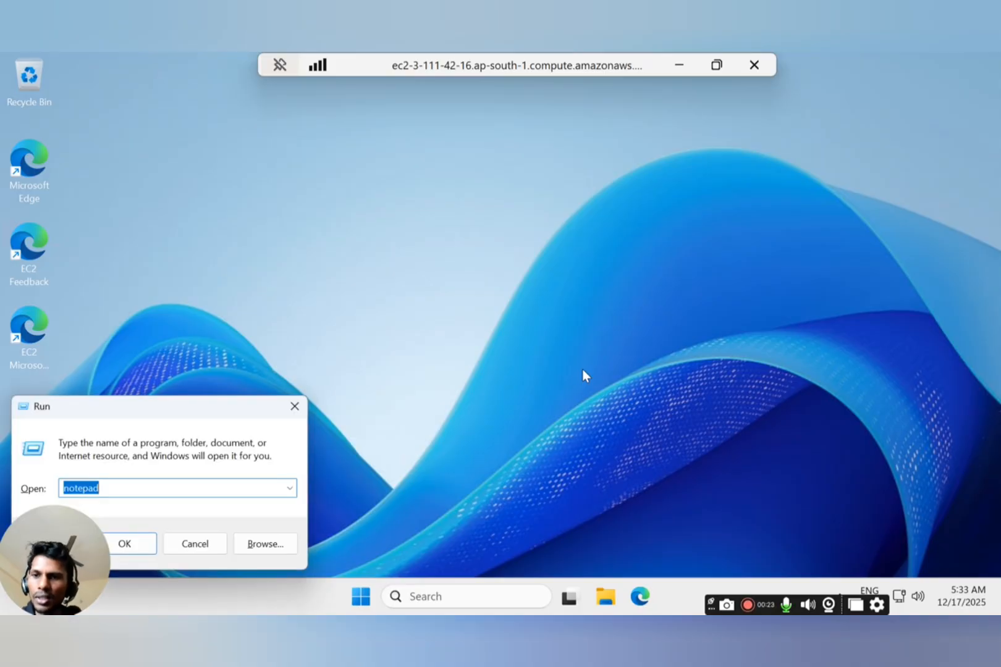
text(cmd)
key(Return)
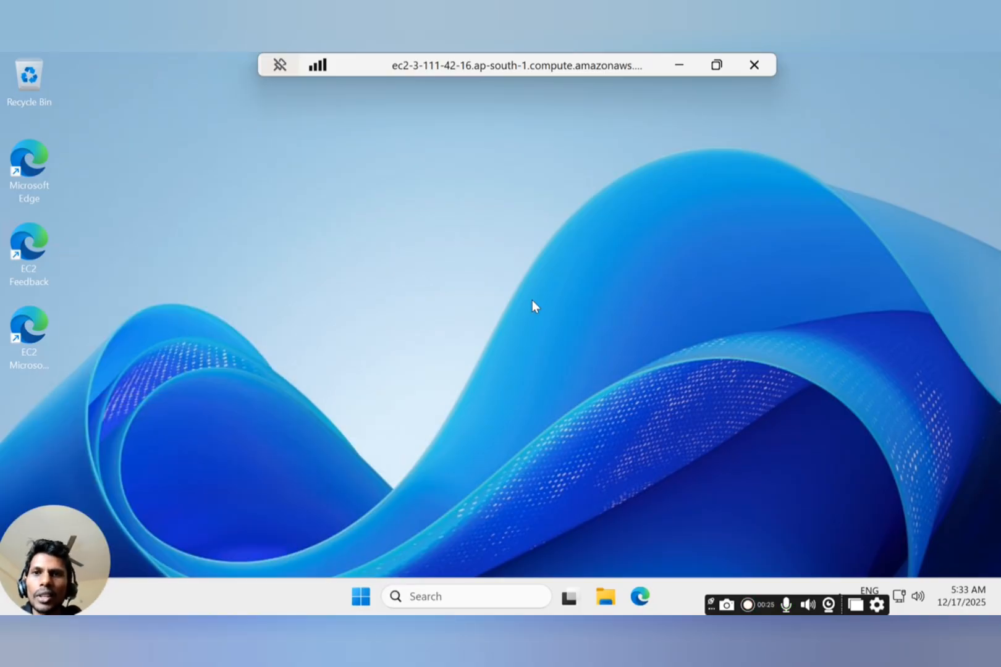
text(ipcon)
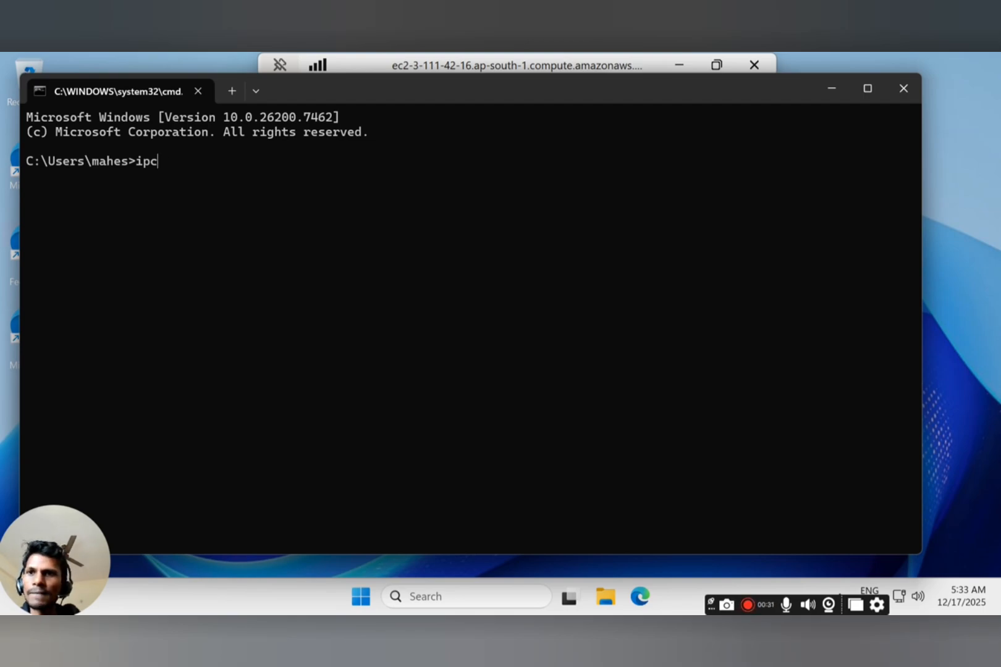
key(BackSpace)
key(BackSpace)
text(pcongi)
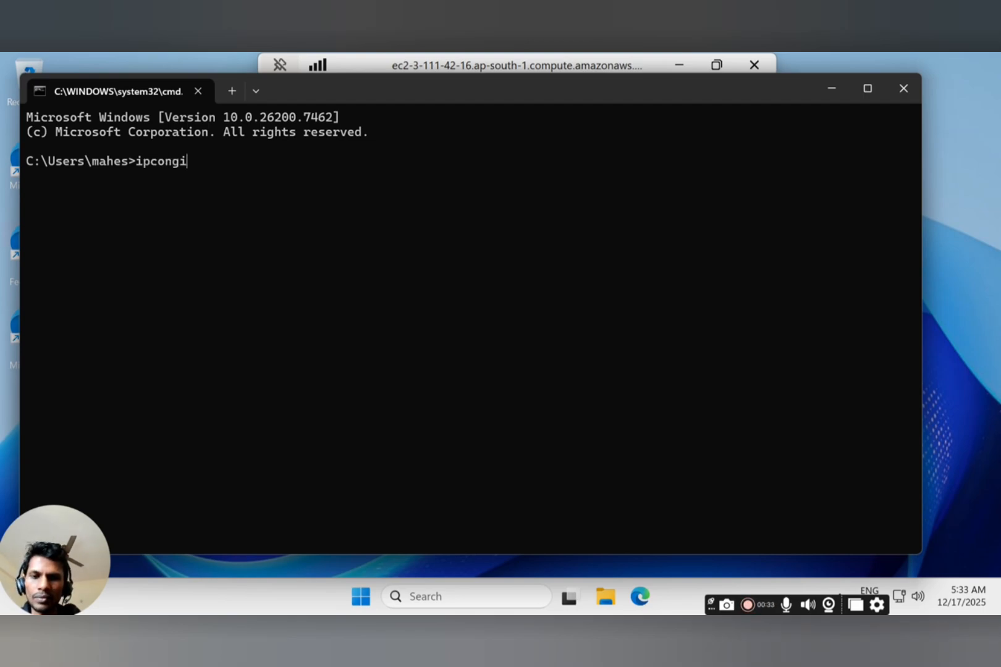
key(BackSpace)
text(fig)
key(Return)
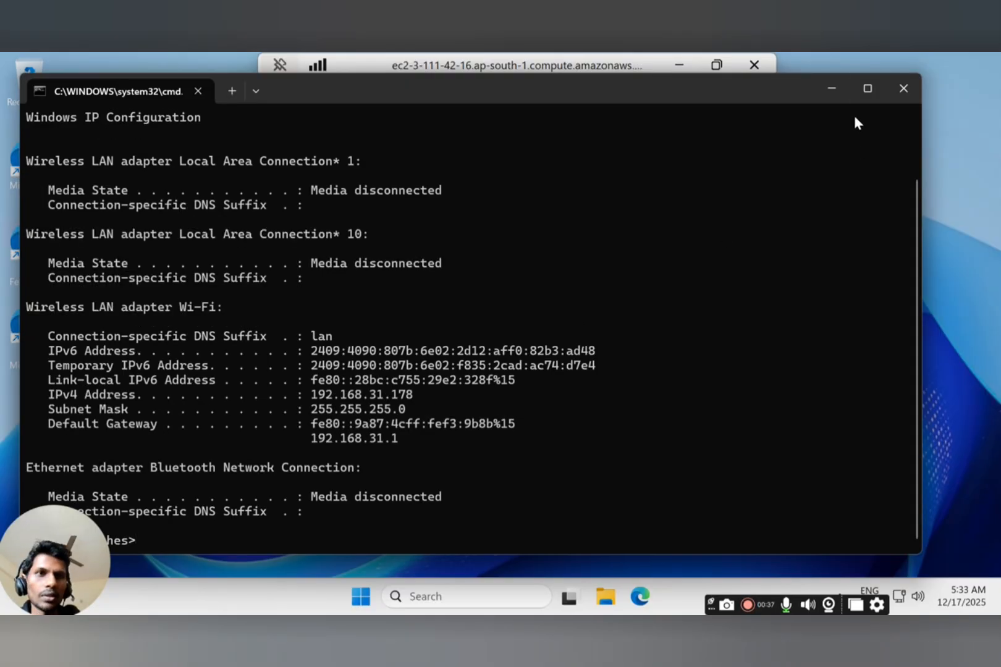
click(899, 87)
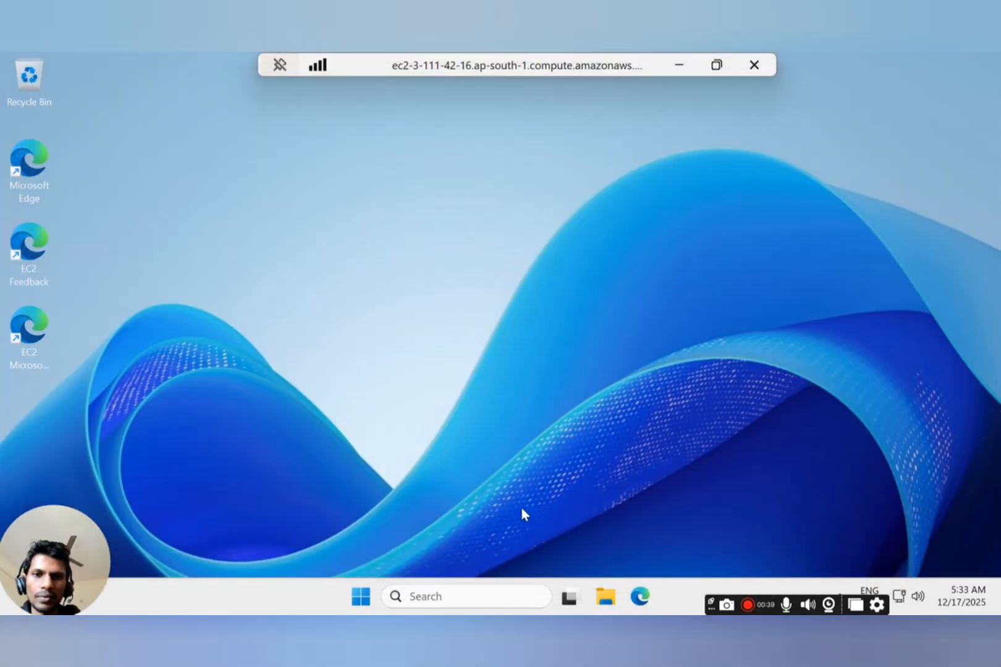
Try to open the command prompt on the remote Windows desktop by searching for "command"
drag(49, 543, 999, 490)
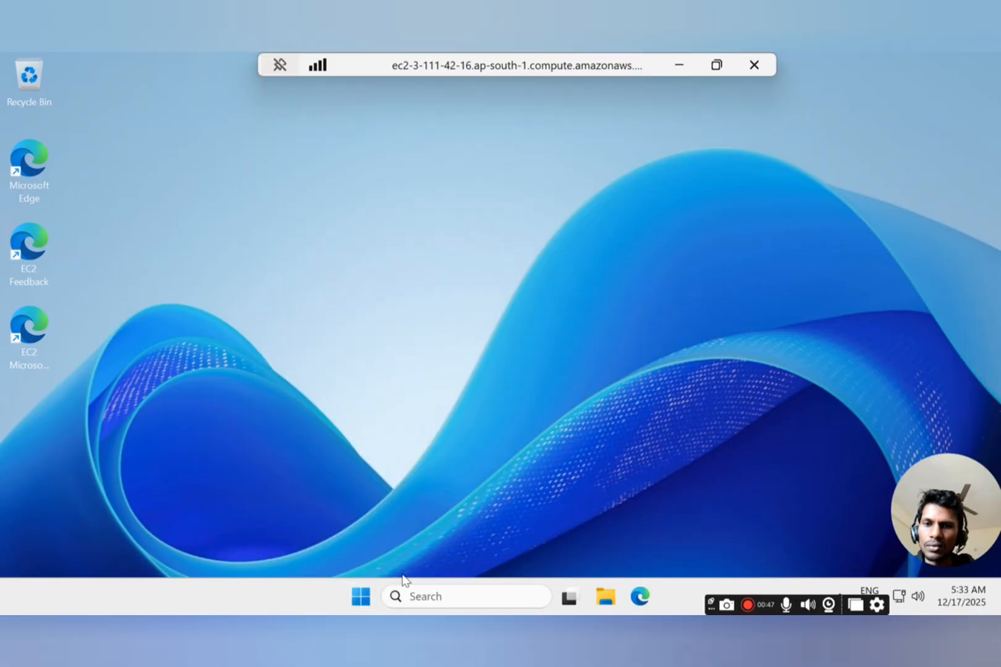
click(358, 599)
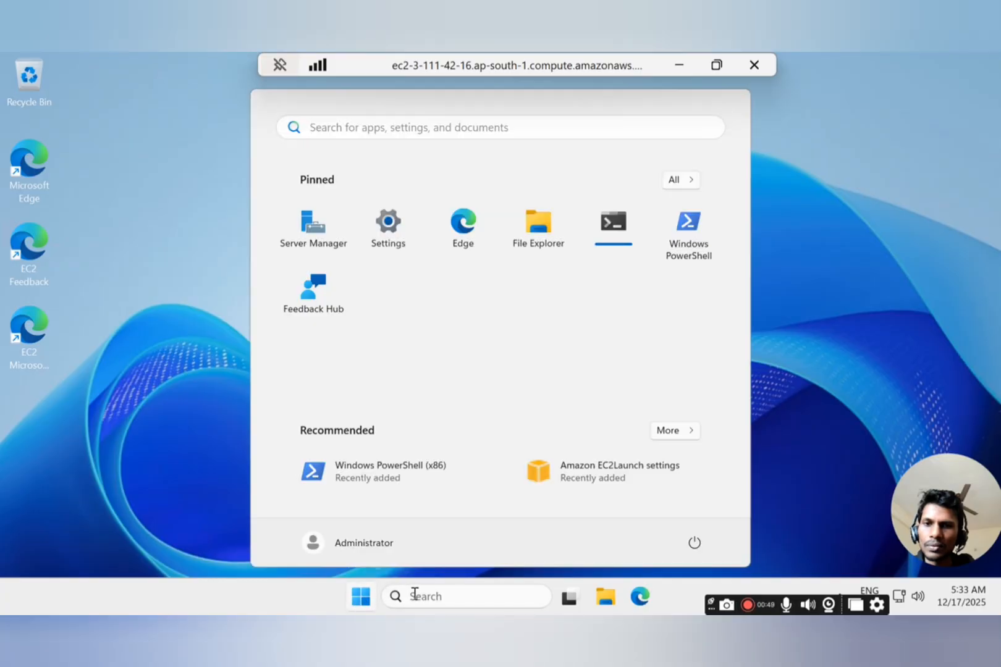
click(443, 596)
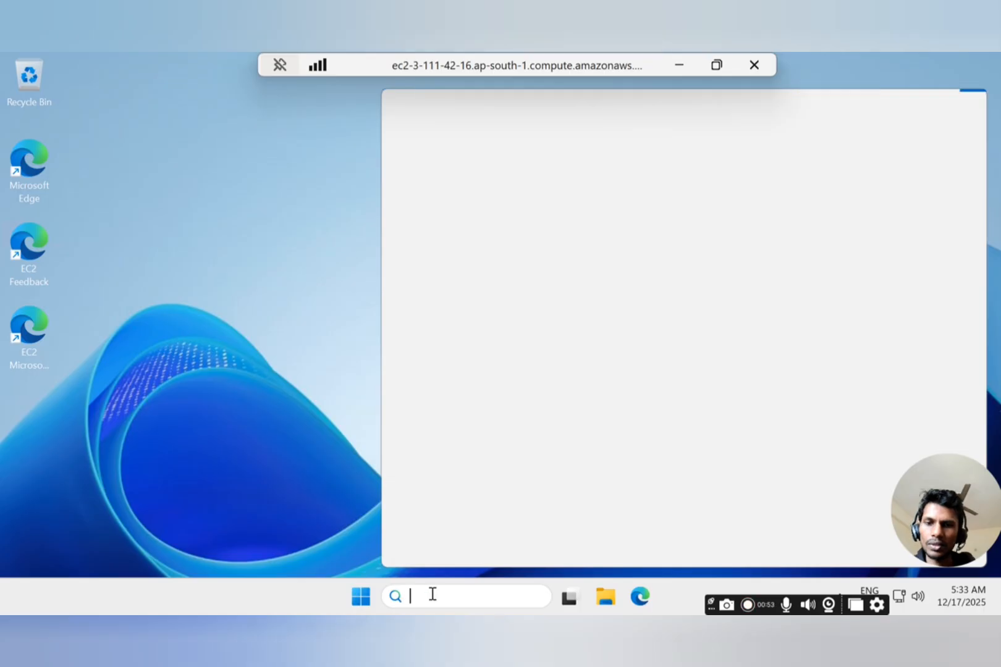
text(command)
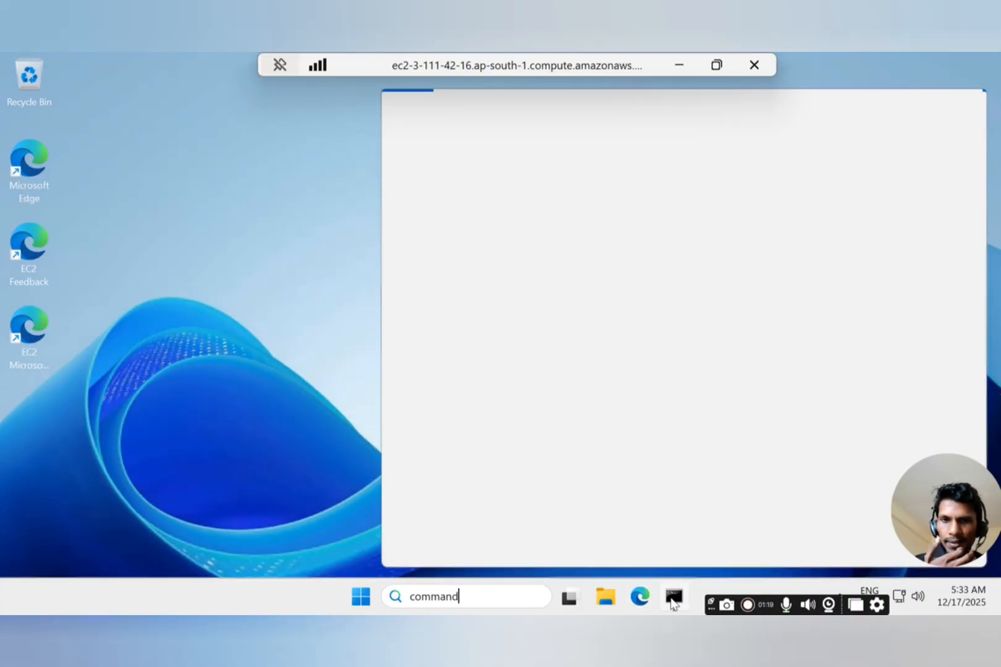
click(80, 316)
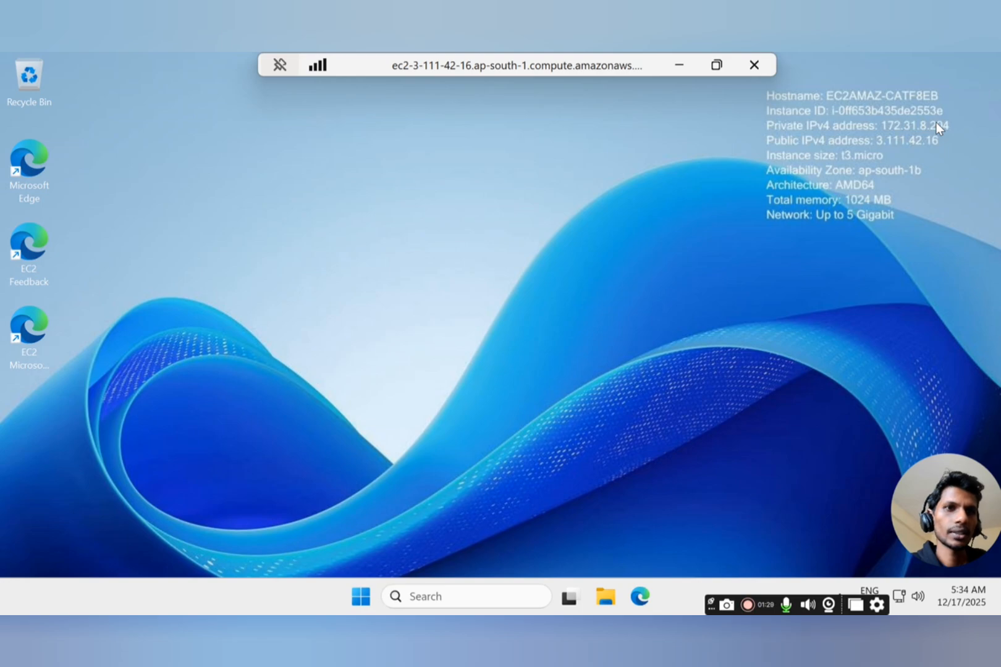
Compare the private IPv4 address on the remote desktop with the one in windows-instance's details in the EC2 console, and return to the remote session
drag(953, 123, 872, 120)
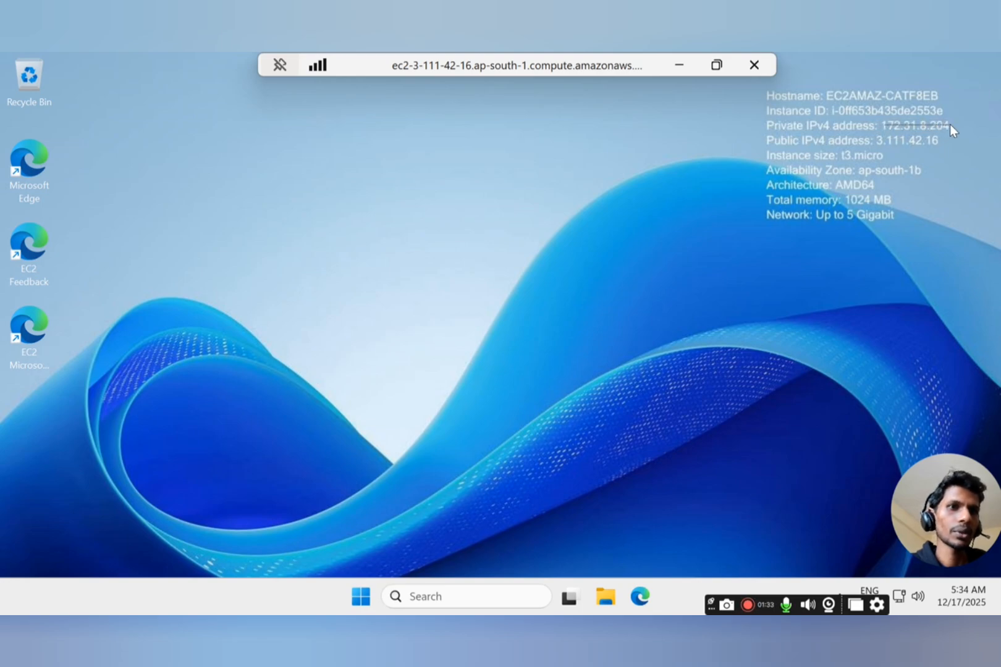
drag(950, 124, 950, 127)
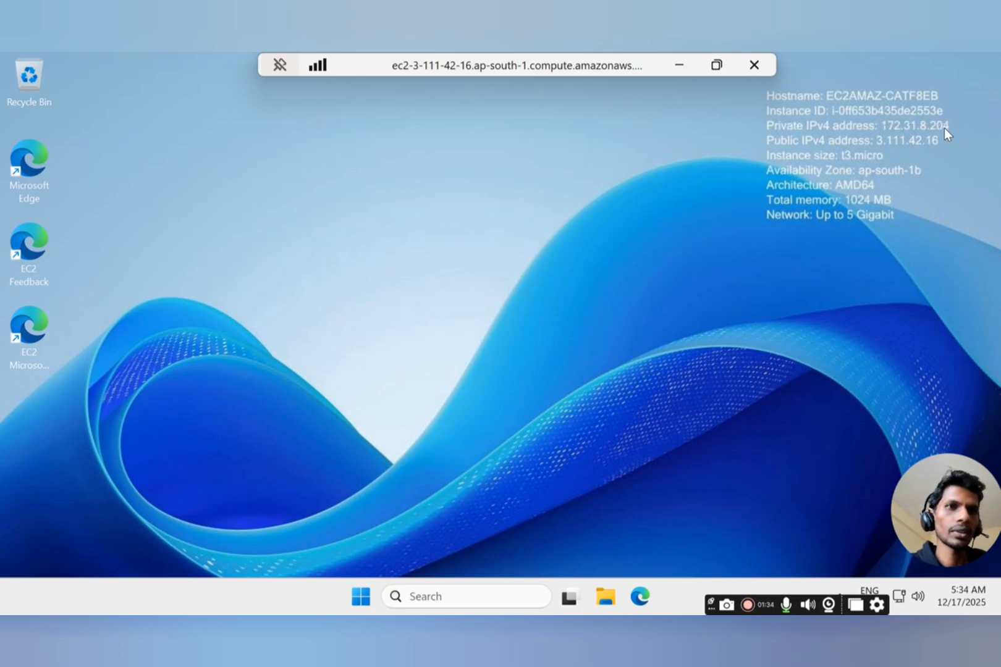
click(679, 65)
scroll(245, 341, up, 5)
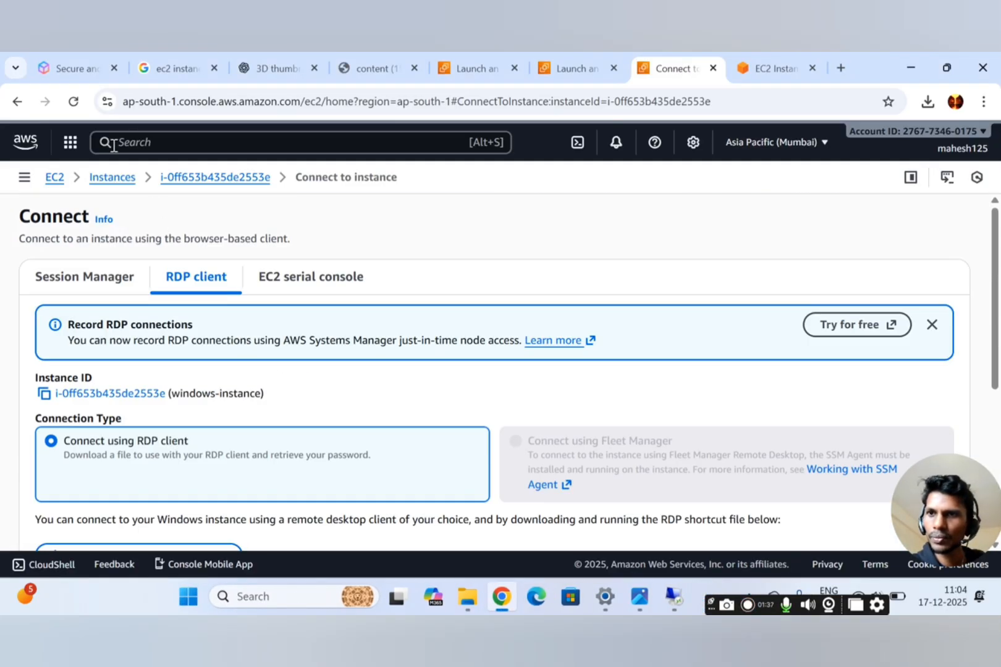
click(112, 178)
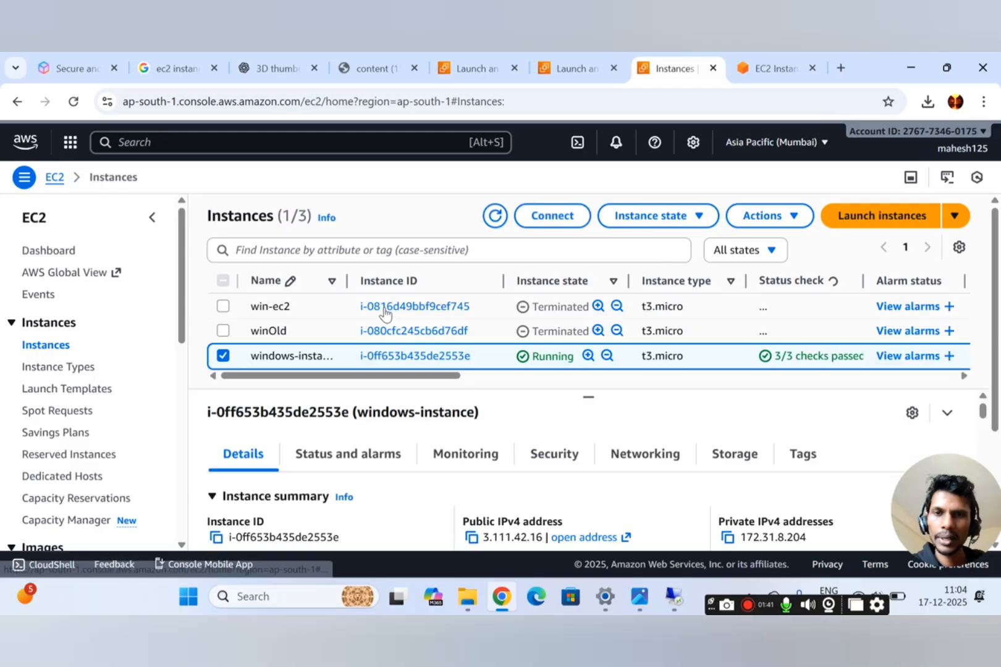
click(414, 357)
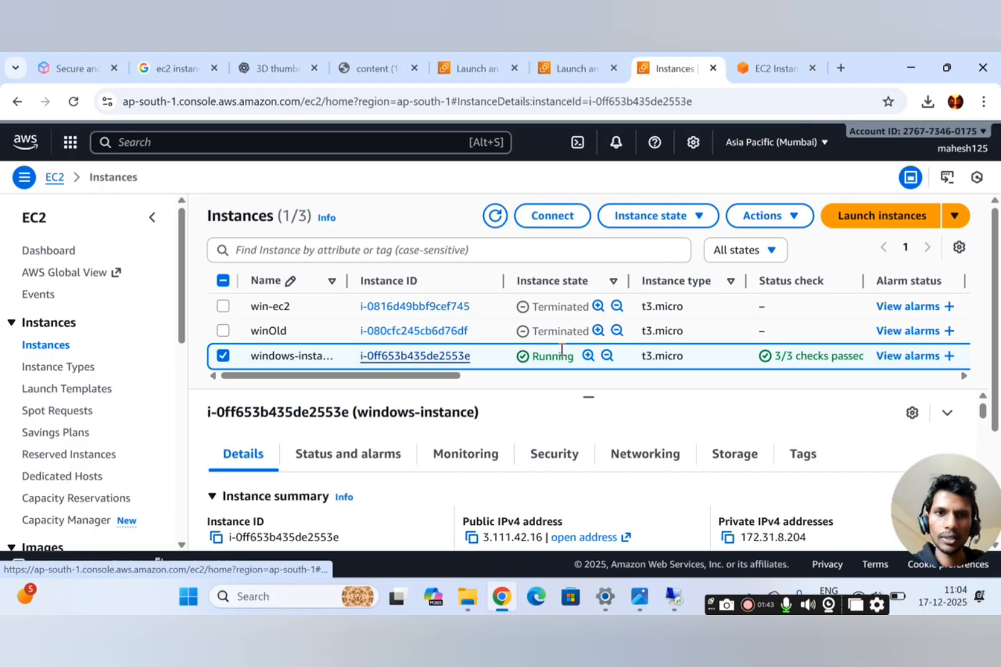
drag(811, 332, 743, 334)
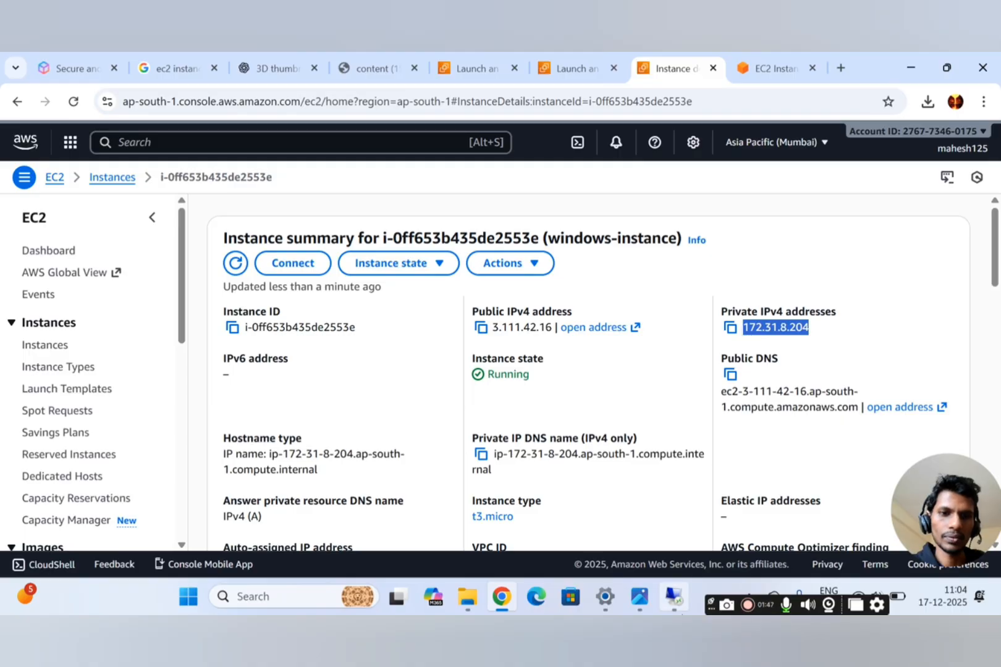
click(674, 597)
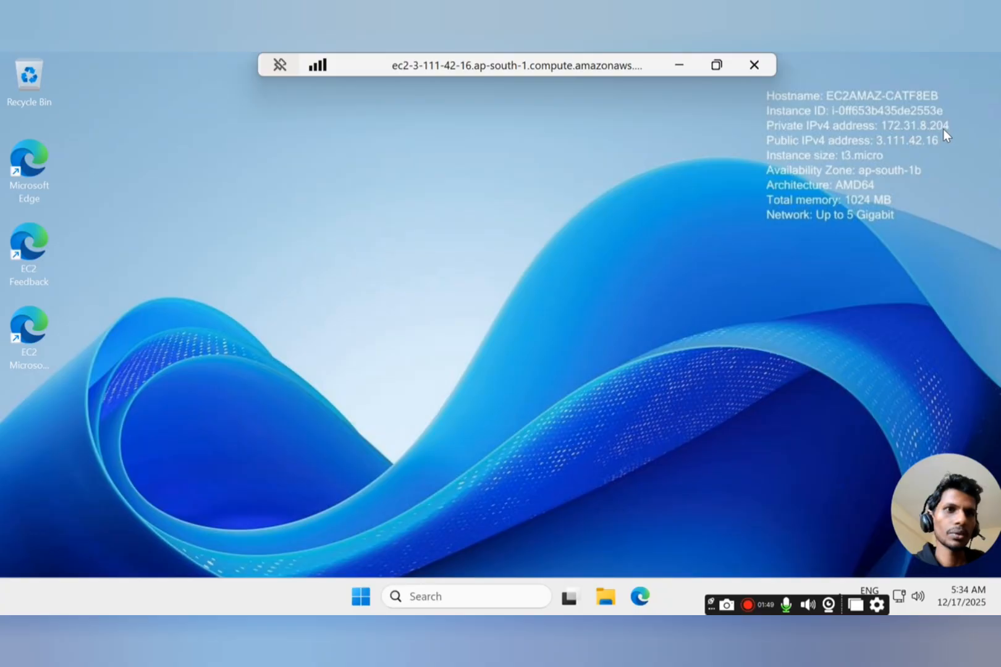